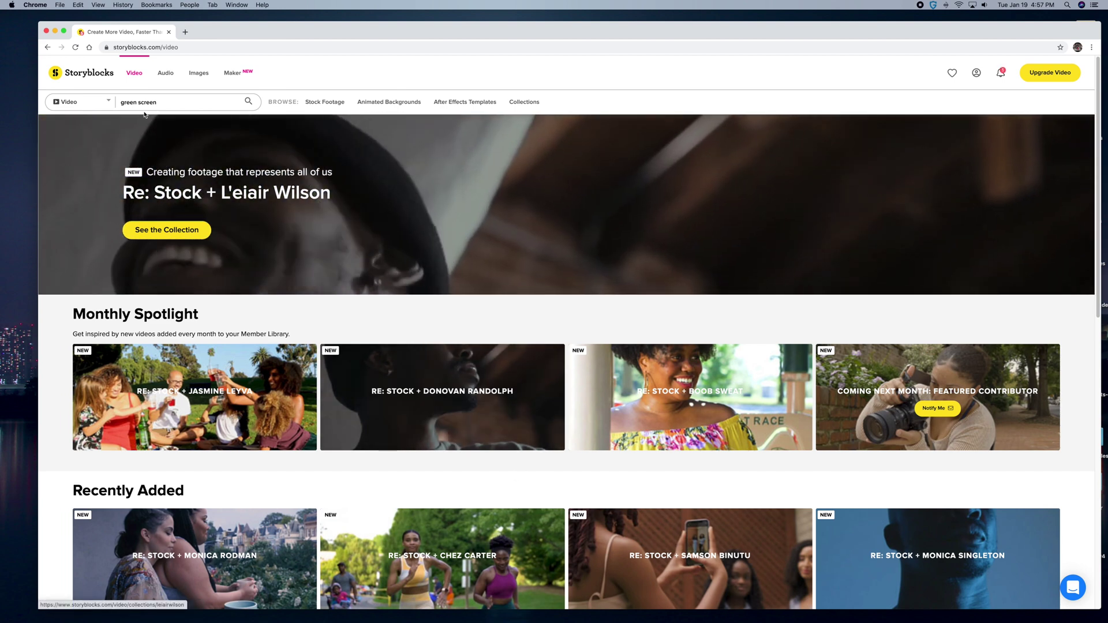
# Step: Search the Storyblocks video library for "green screen" and browse the clips on offer
pyautogui.click(248, 102)
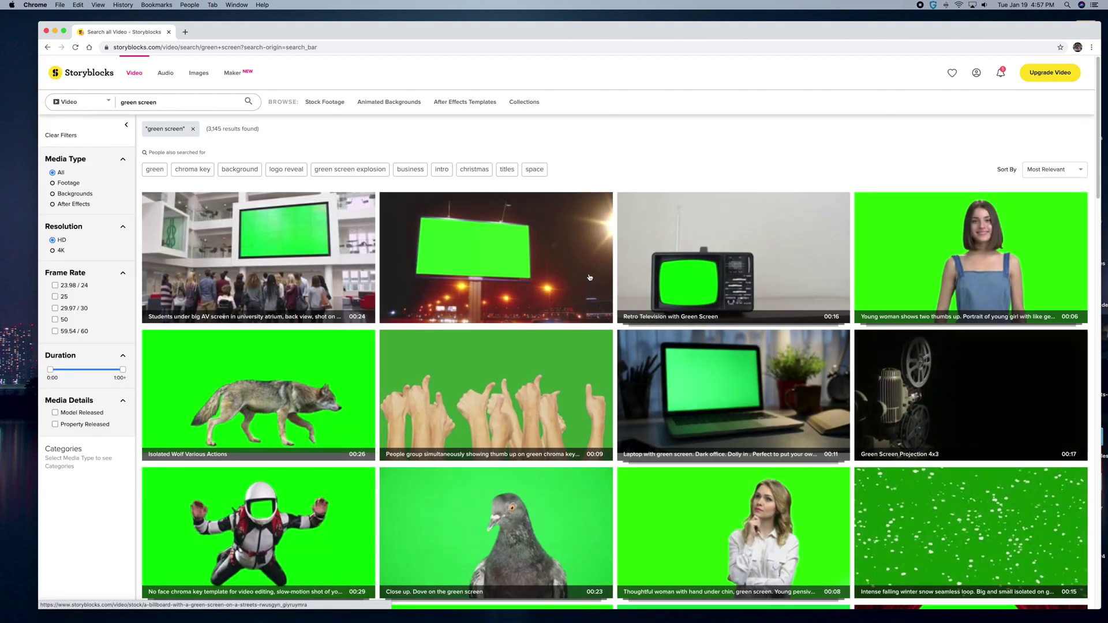
pyautogui.scroll(-1, 590, 277)
pyautogui.scroll(-12, 589, 277)
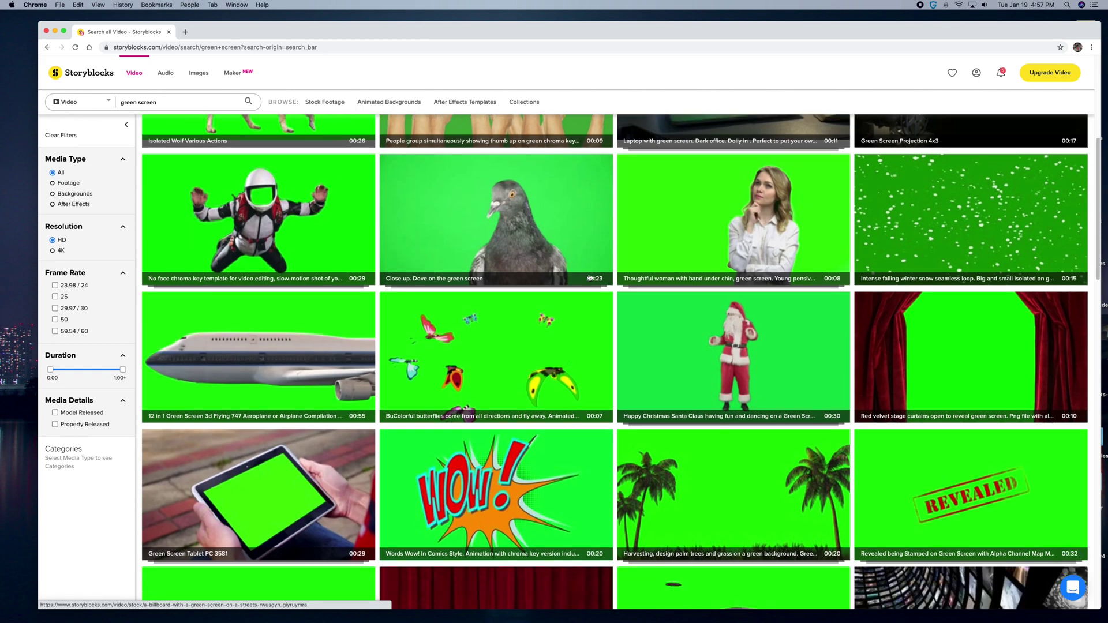
pyautogui.scroll(-6, 590, 277)
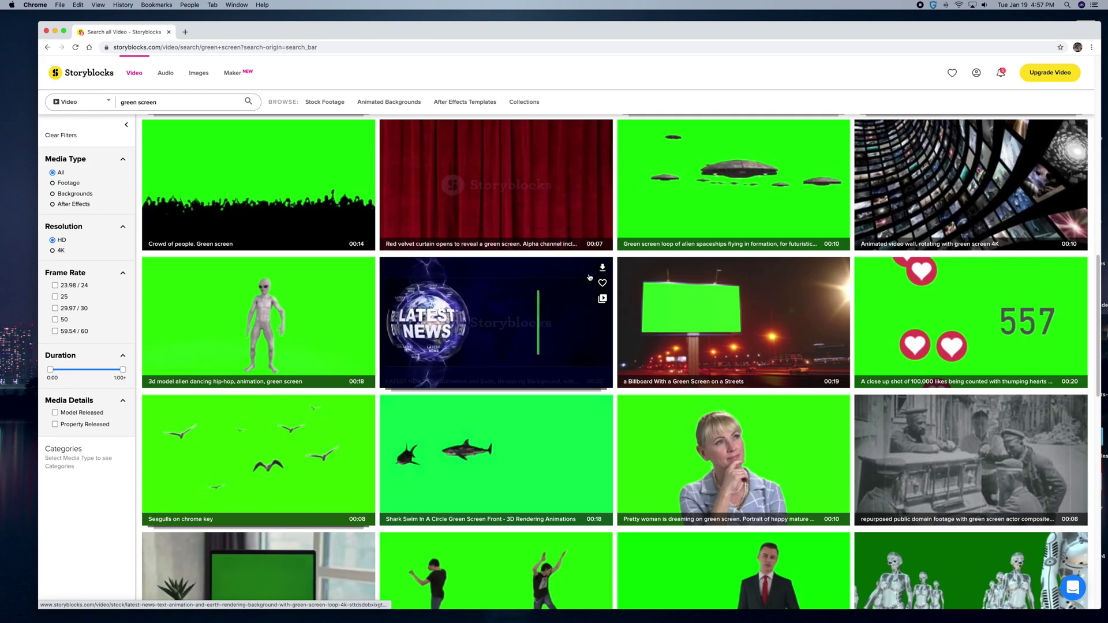
pyautogui.scroll(-3, 590, 277)
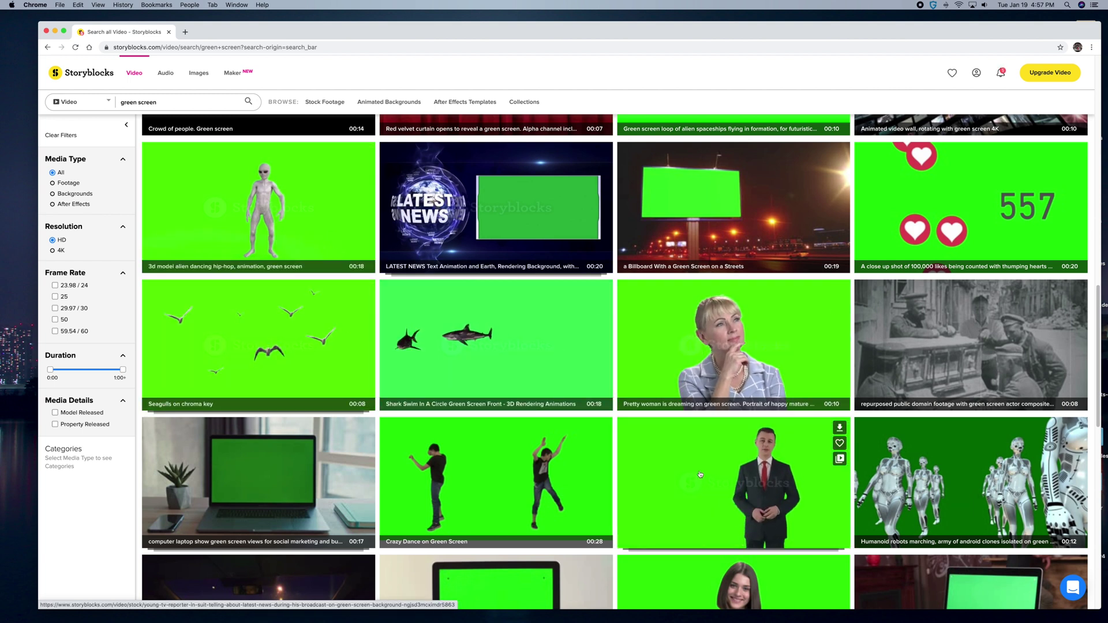
pyautogui.click(55, 32)
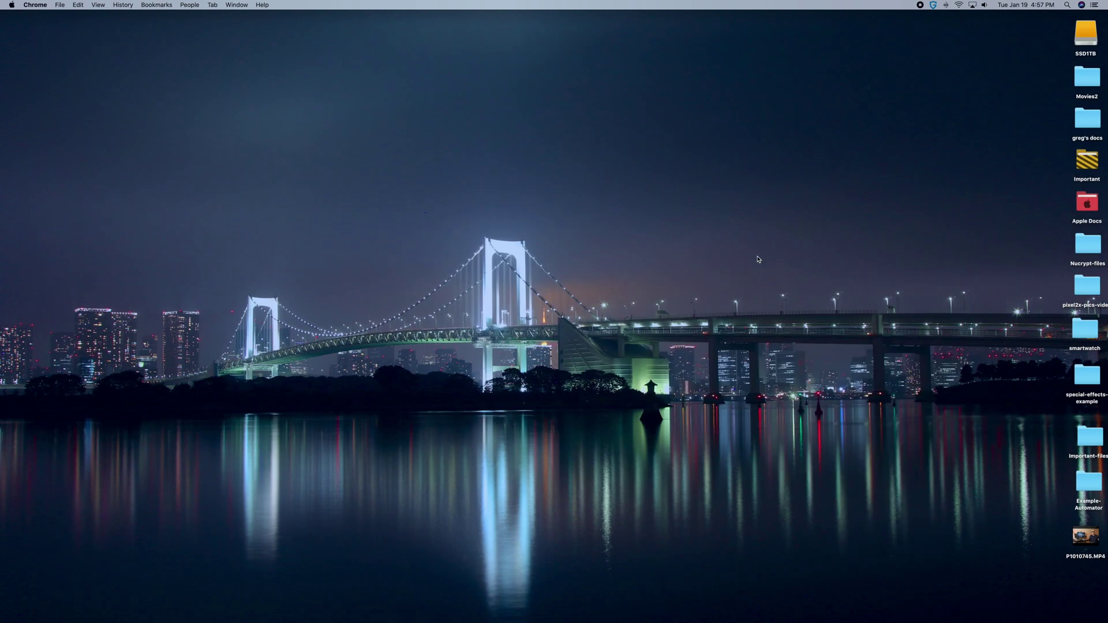
# Step: Open the special-effects-example folder on the desktop and preview the ground-collapse green screen clip
pyautogui.doubleClick(1104, 399)
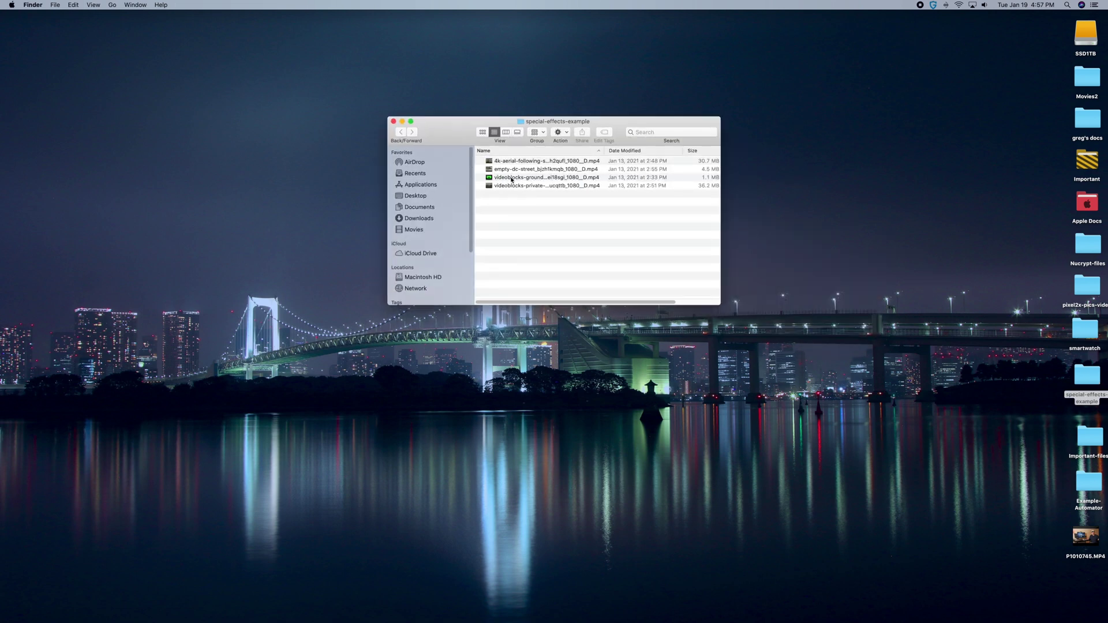
pyautogui.click(511, 180)
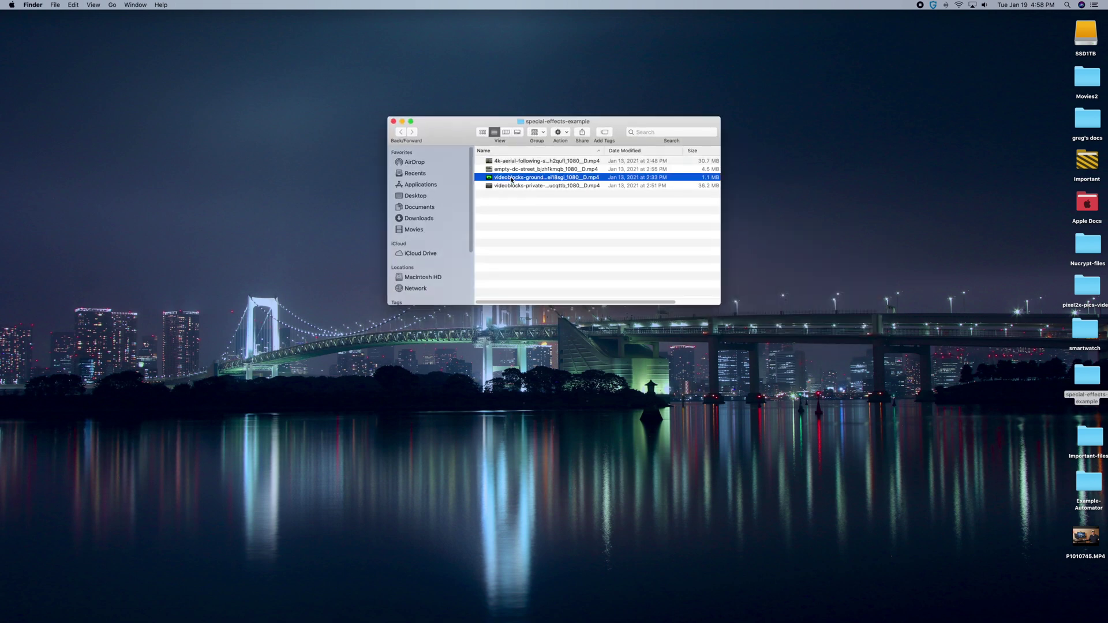
pyautogui.press('Return')
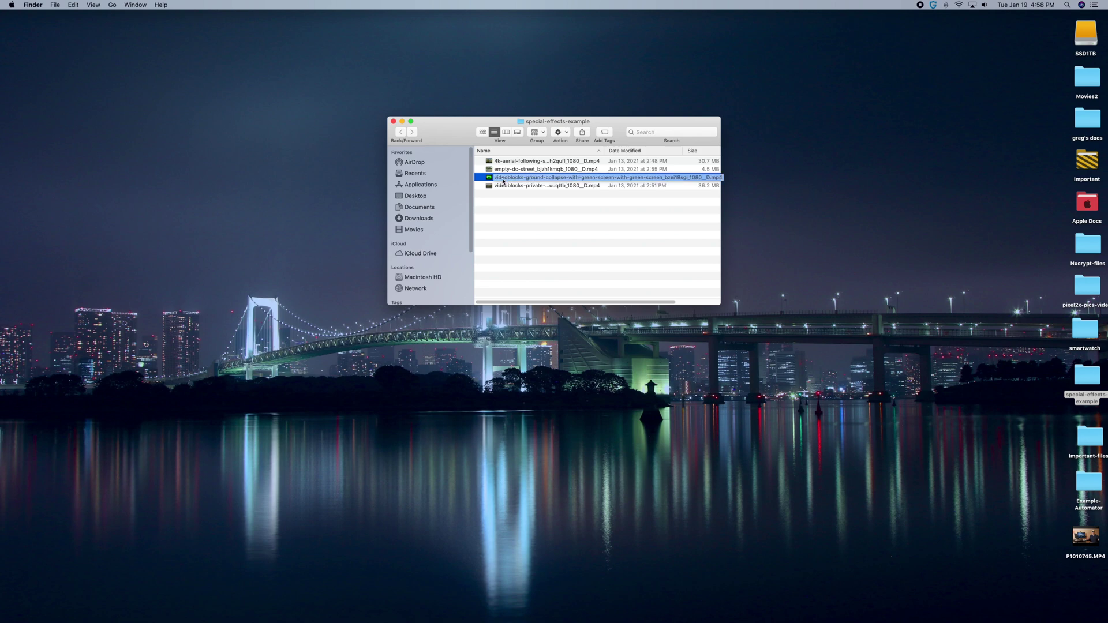
pyautogui.press('Escape')
pyautogui.press('space')
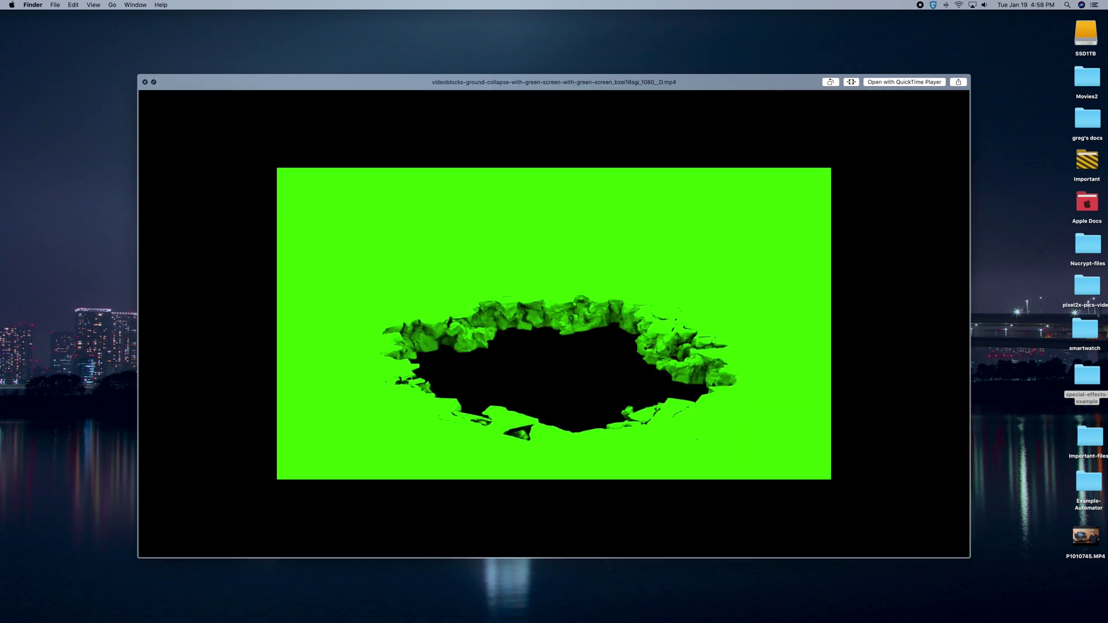
pyautogui.moveTo(412, 167)
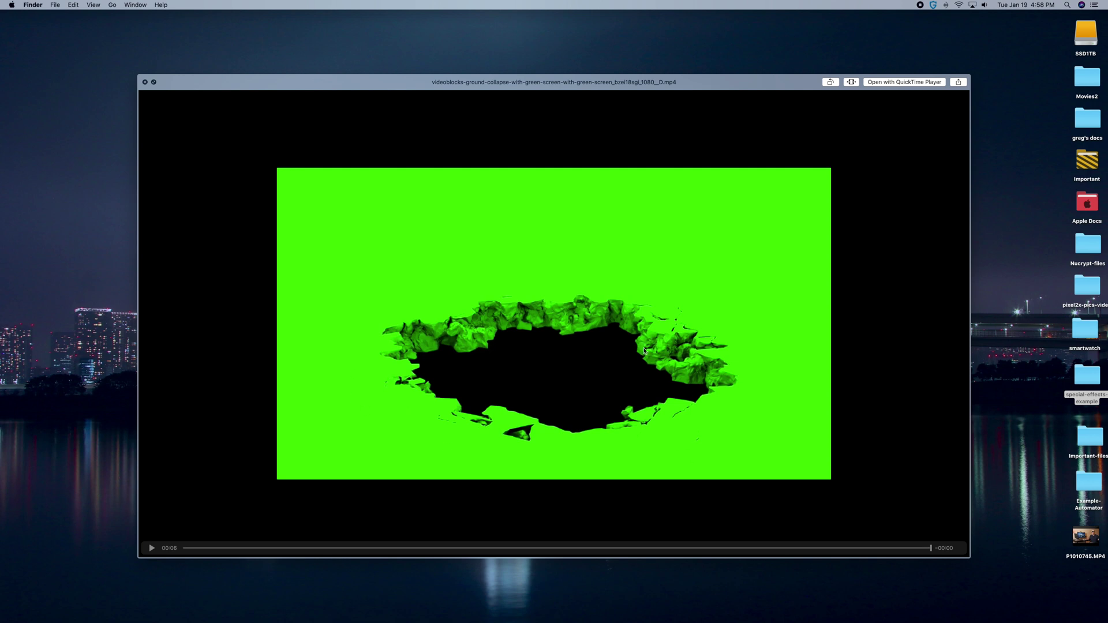
pyautogui.click(144, 85)
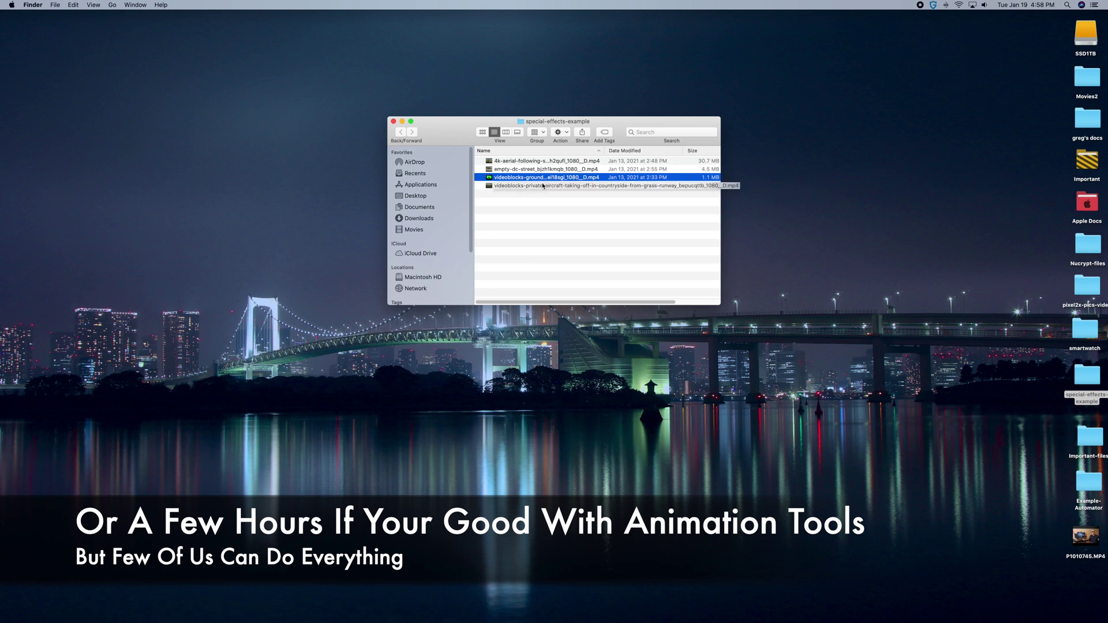
# Step: Preview the private aircraft takeoff, empty DC street and 4k aerial clips in the special-effects-example folder
pyautogui.click(510, 187)
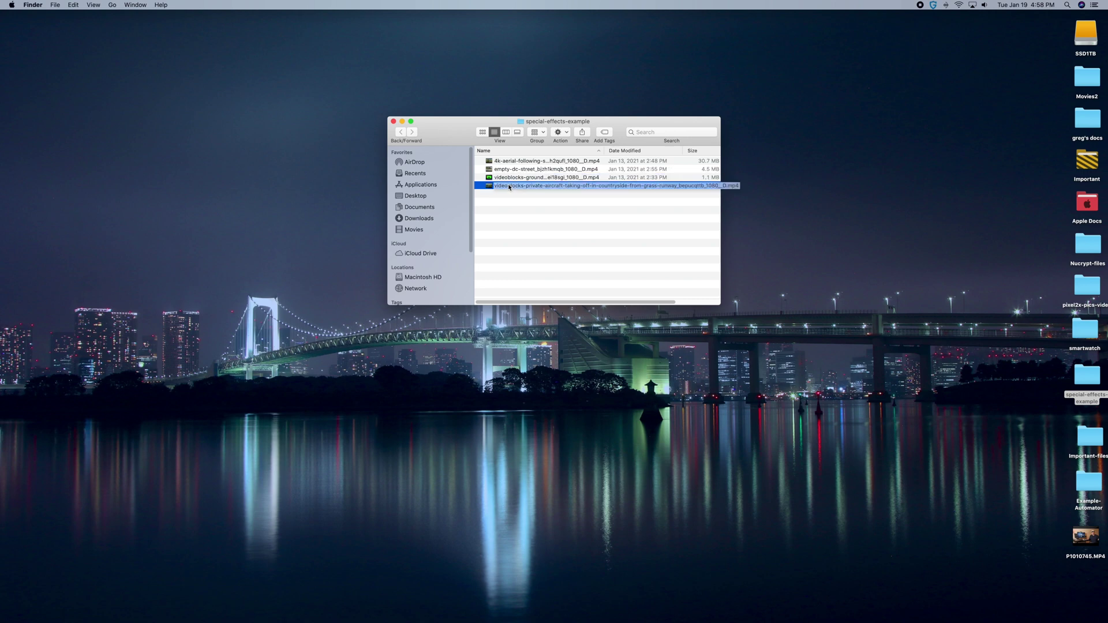
pyautogui.press('space')
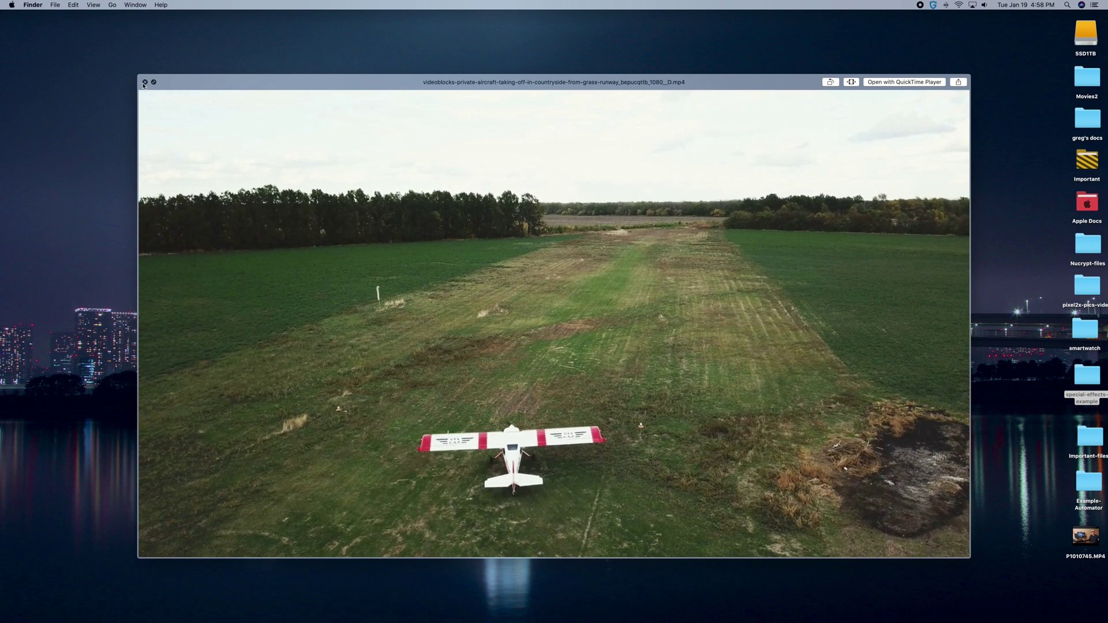
pyautogui.click(145, 82)
pyautogui.click(530, 170)
pyautogui.press('space')
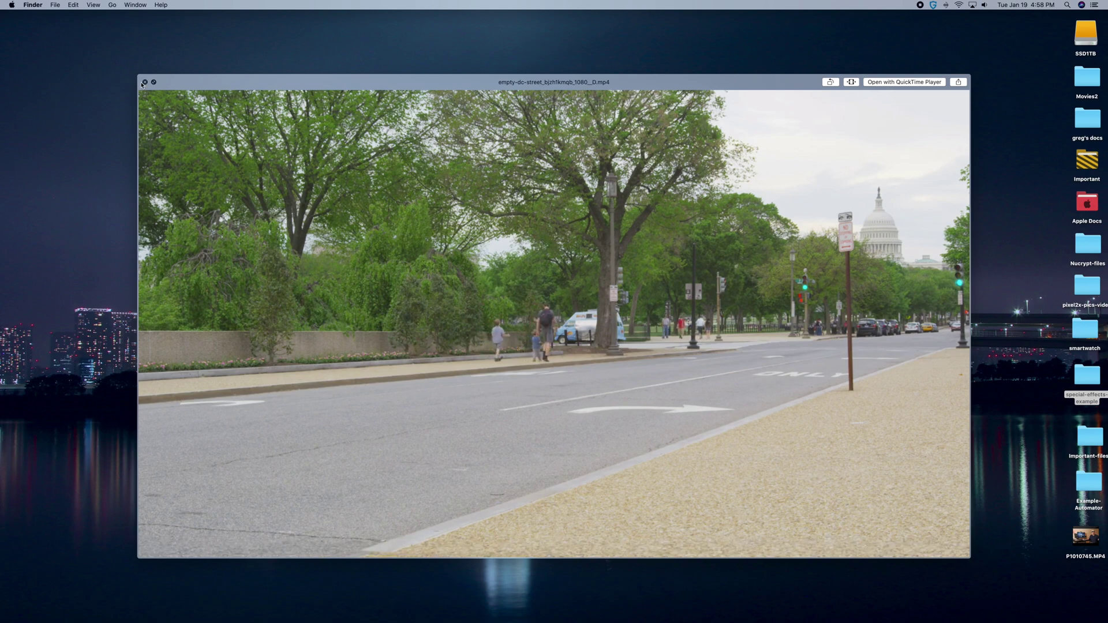
pyautogui.click(143, 83)
pyautogui.click(524, 162)
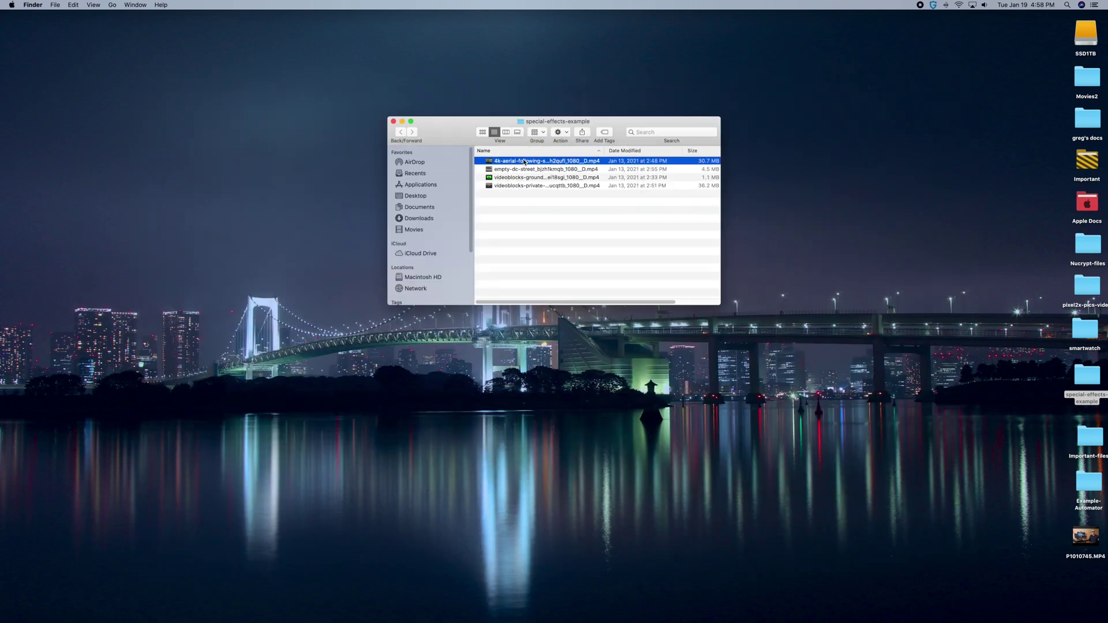
pyautogui.press('space')
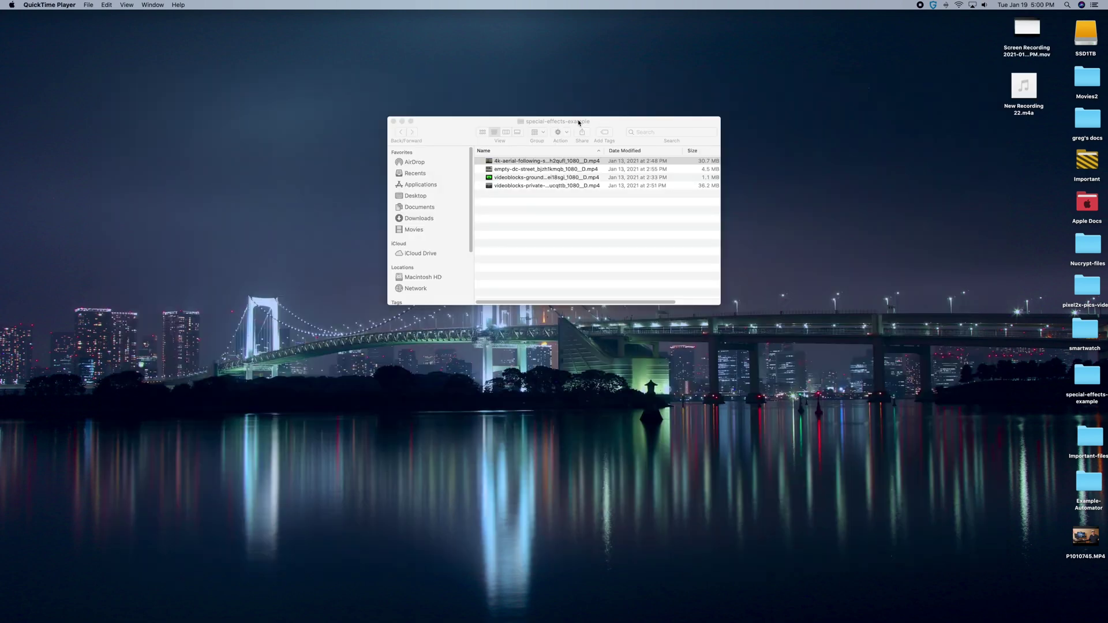
# Step: Switch to iMovie and import all four clips from the special-effects-example folder into the My Movie project
pyautogui.moveTo(579, 122); pyautogui.dragTo(864, 170)
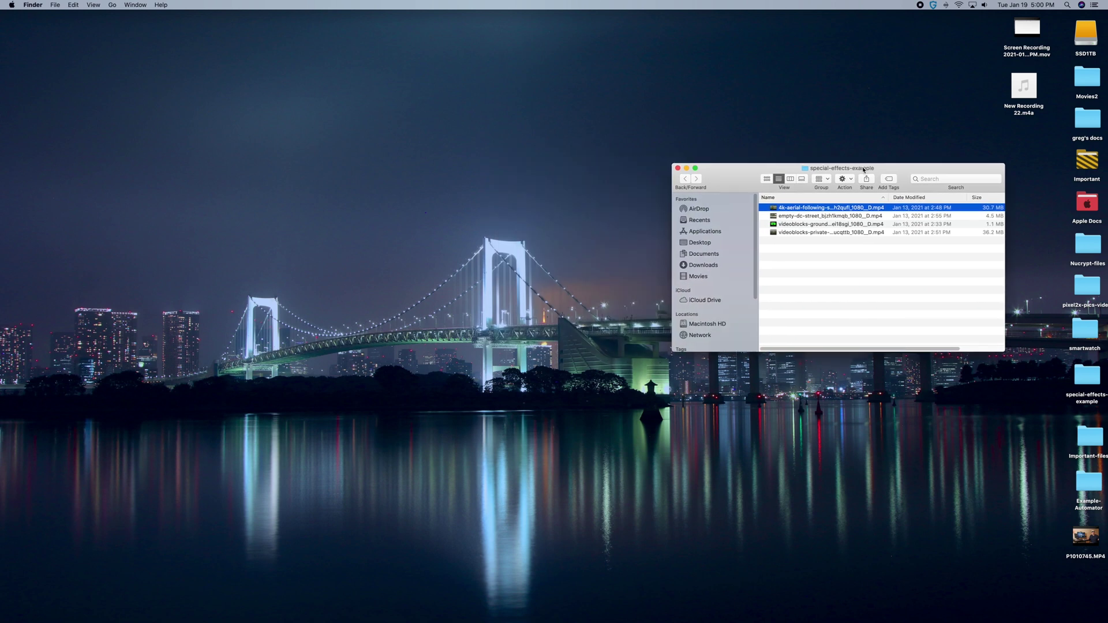
pyautogui.moveTo(864, 170); pyautogui.dragTo(901, 172)
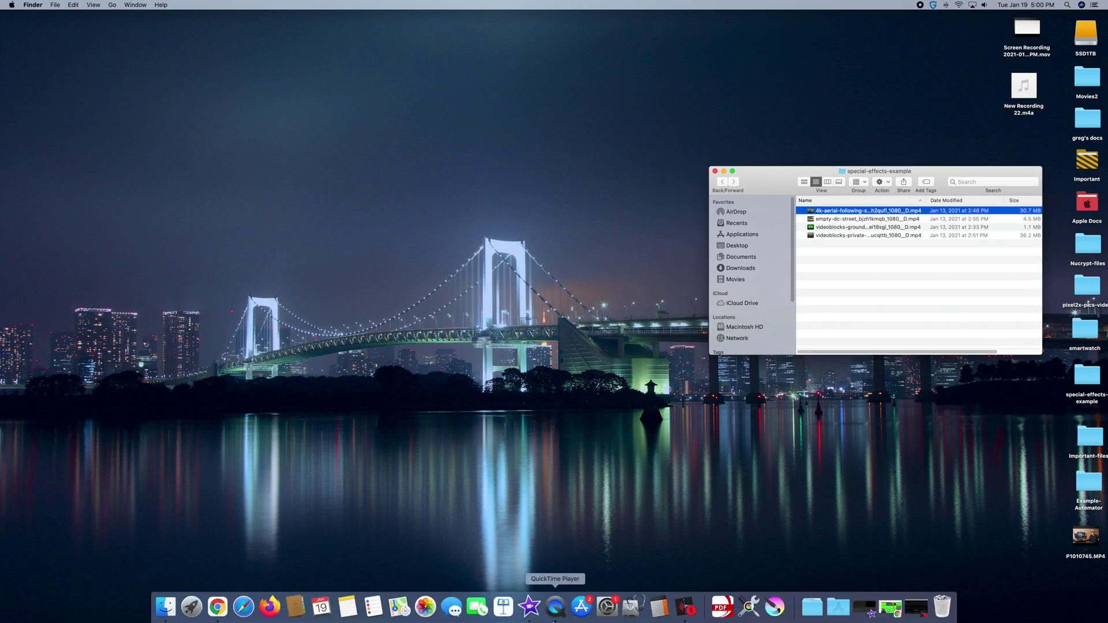
pyautogui.click(530, 606)
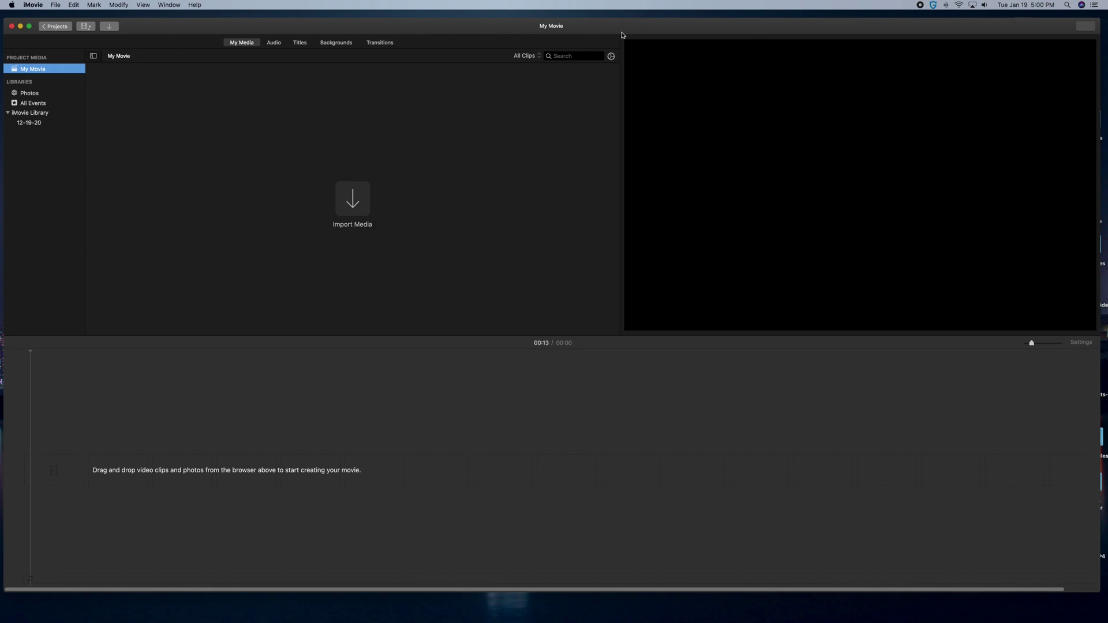
pyautogui.moveTo(622, 34); pyautogui.dragTo(399, 41)
pyautogui.click(988, 182)
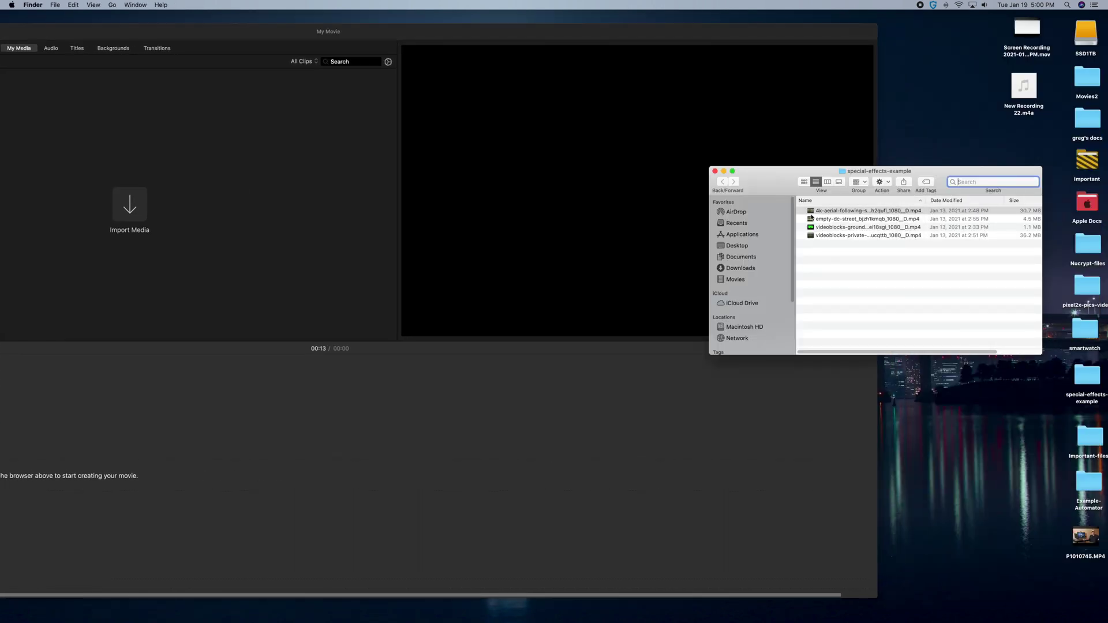
pyautogui.click(843, 237)
pyautogui.press('cmd+a')
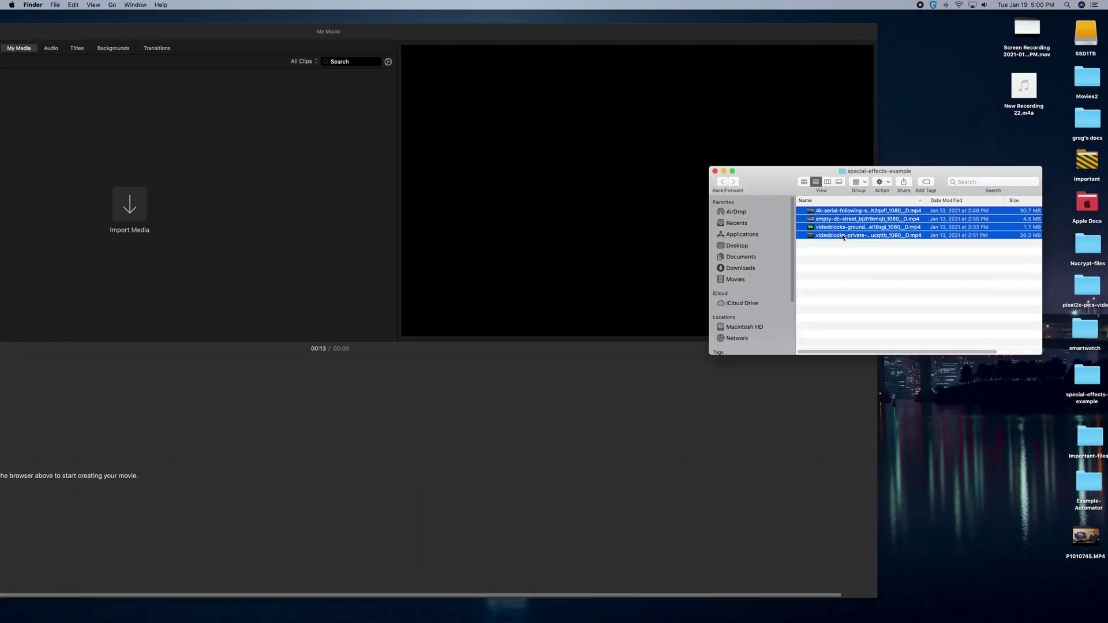
pyautogui.moveTo(844, 237); pyautogui.dragTo(177, 204)
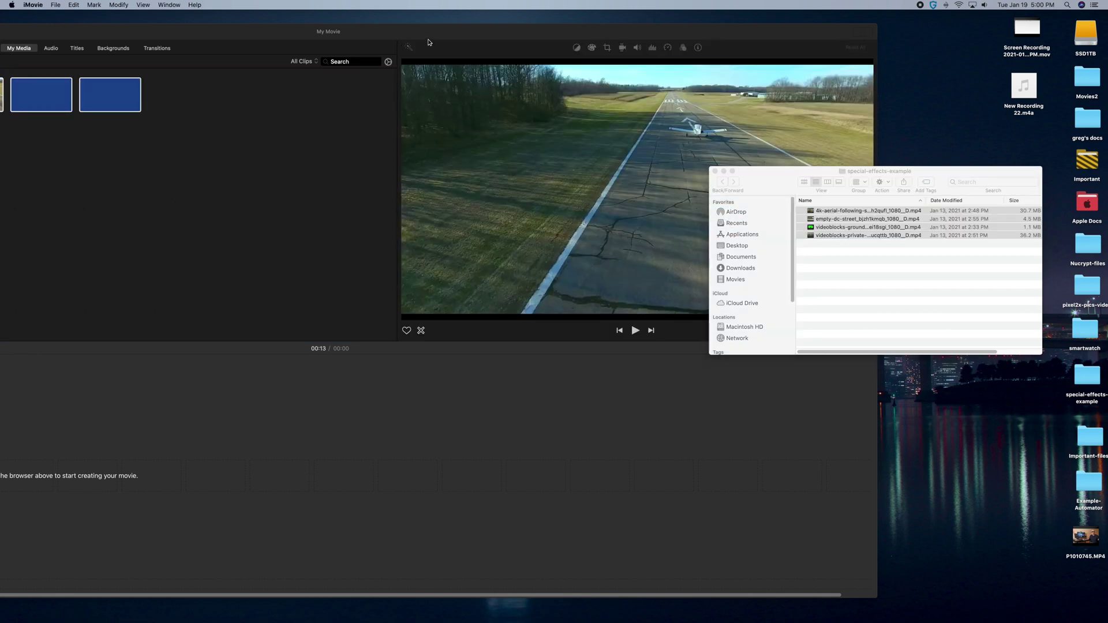
pyautogui.doubleClick(644, 31)
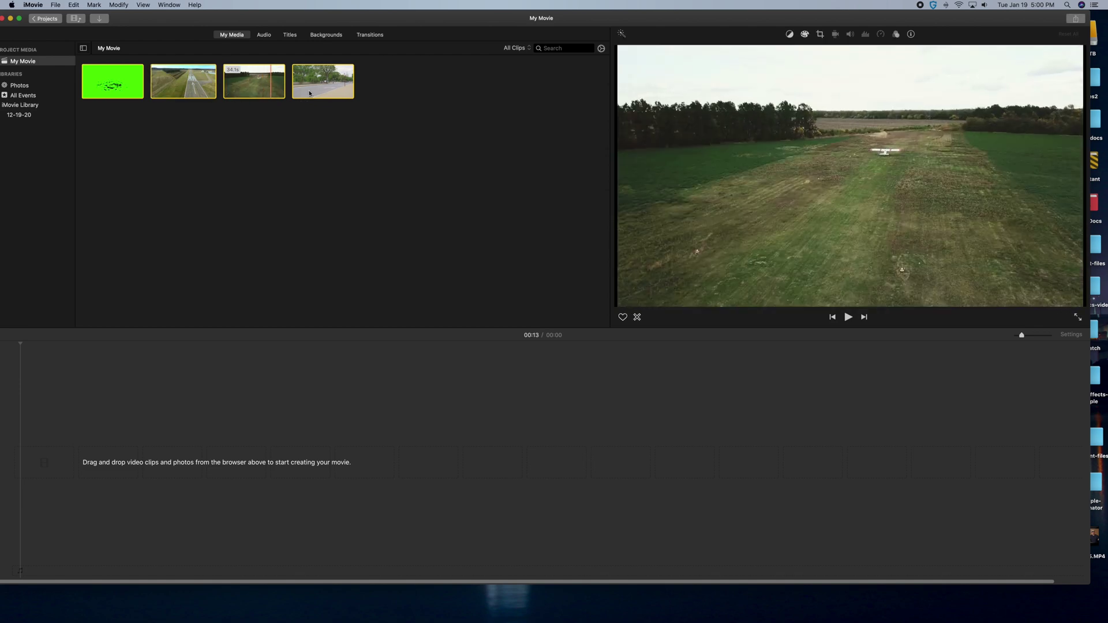
# Step: Place only the aerial paved-runway clip on the timeline and play its opening seconds
pyautogui.moveTo(181, 94); pyautogui.dragTo(64, 411)
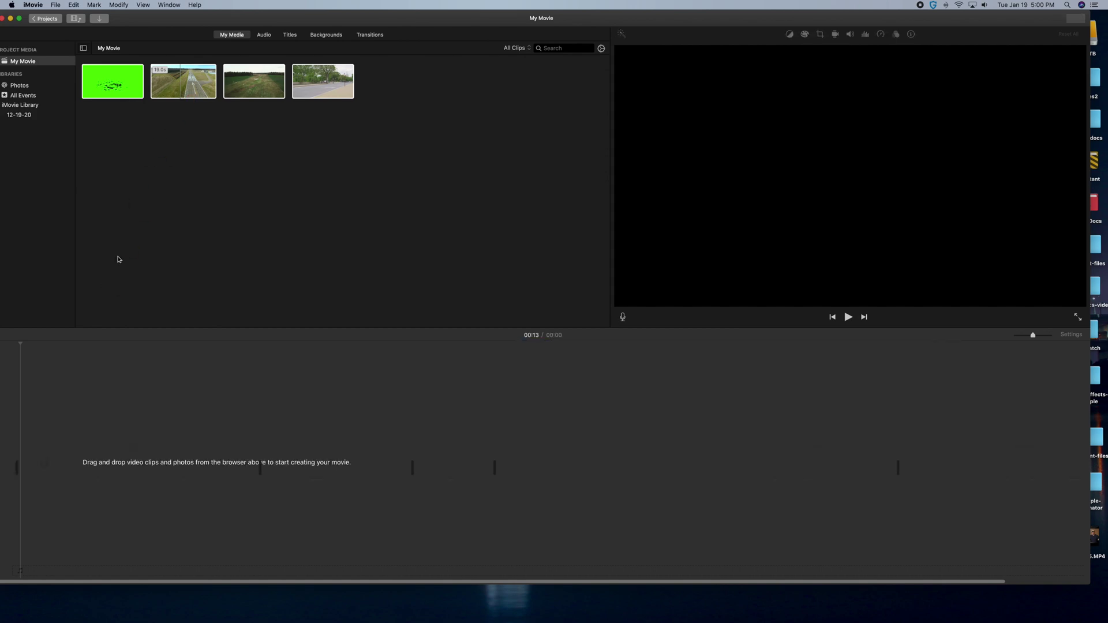
pyautogui.moveTo(168, 87); pyautogui.dragTo(20, 469)
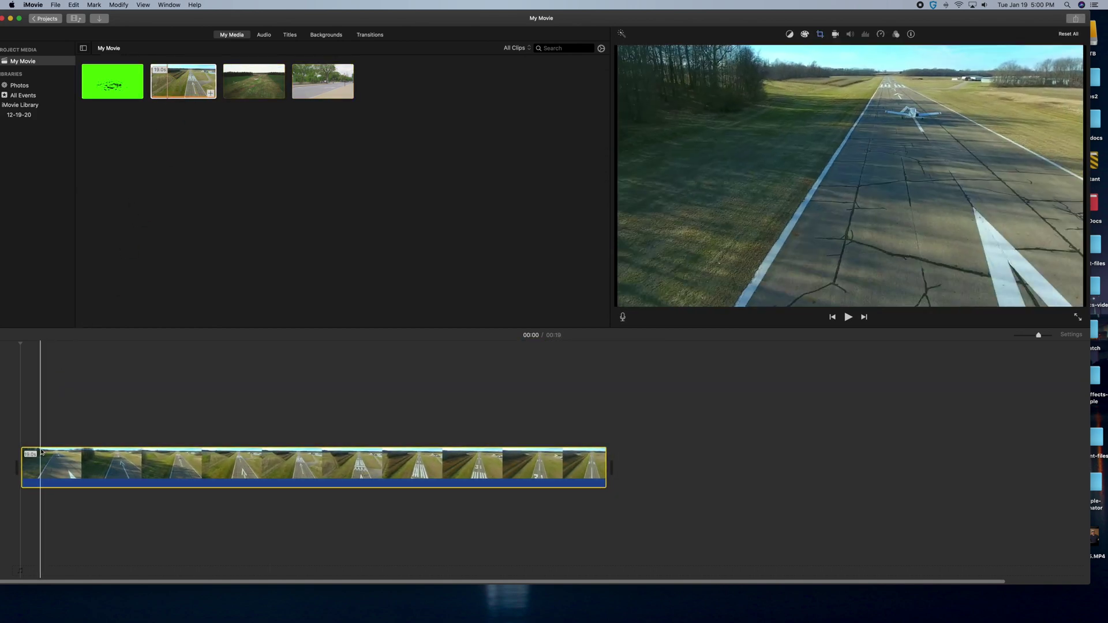
pyautogui.press('space')
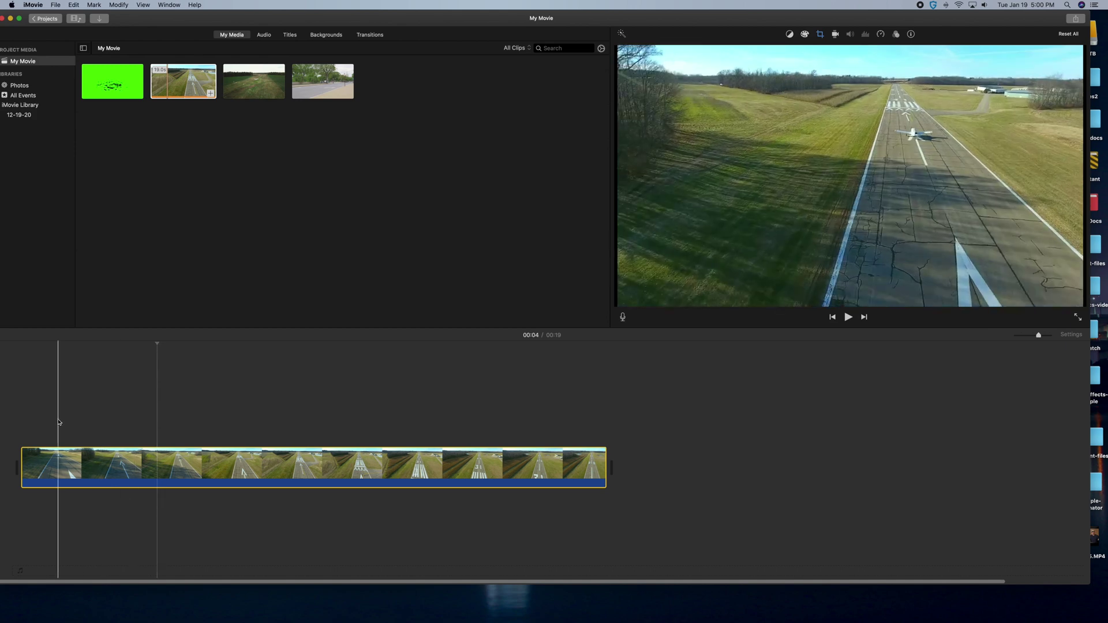
pyautogui.click(25, 432)
# Step: Overlay the ground-collapse clip above the runway clip shortly after its start, apply Green/Blue Screen, and play the composite
pyautogui.moveTo(119, 102); pyautogui.dragTo(90, 429)
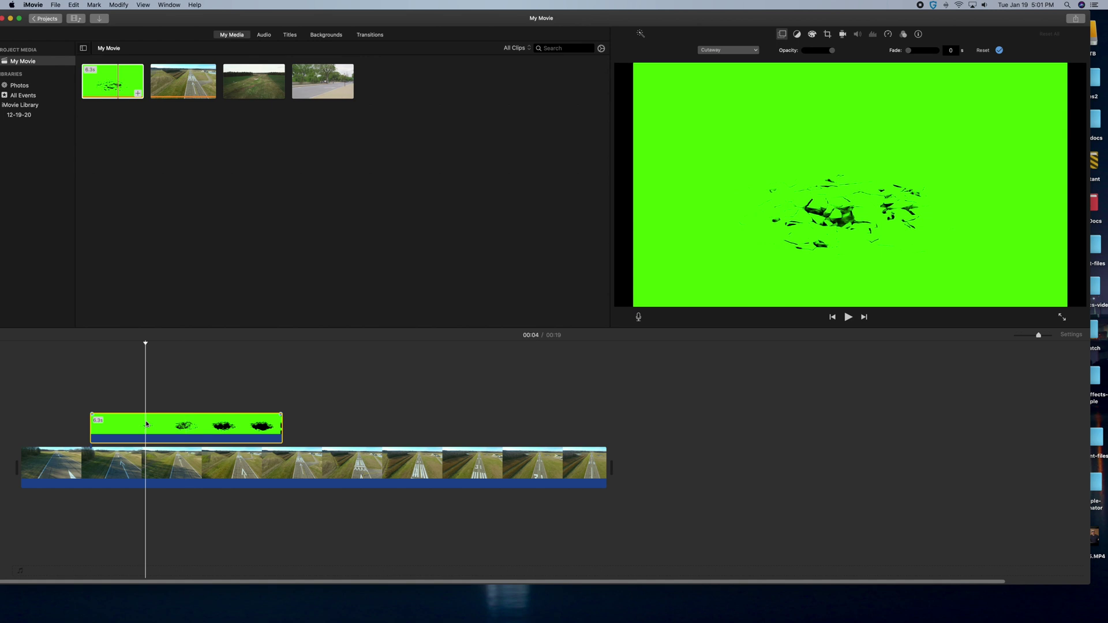
pyautogui.click(729, 51)
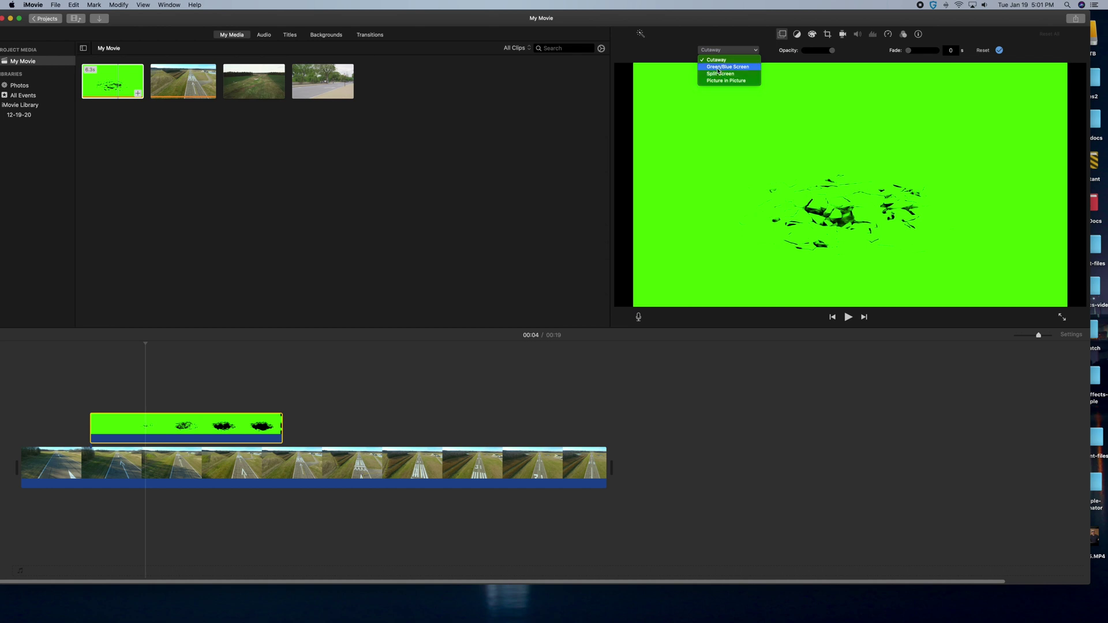
pyautogui.click(718, 67)
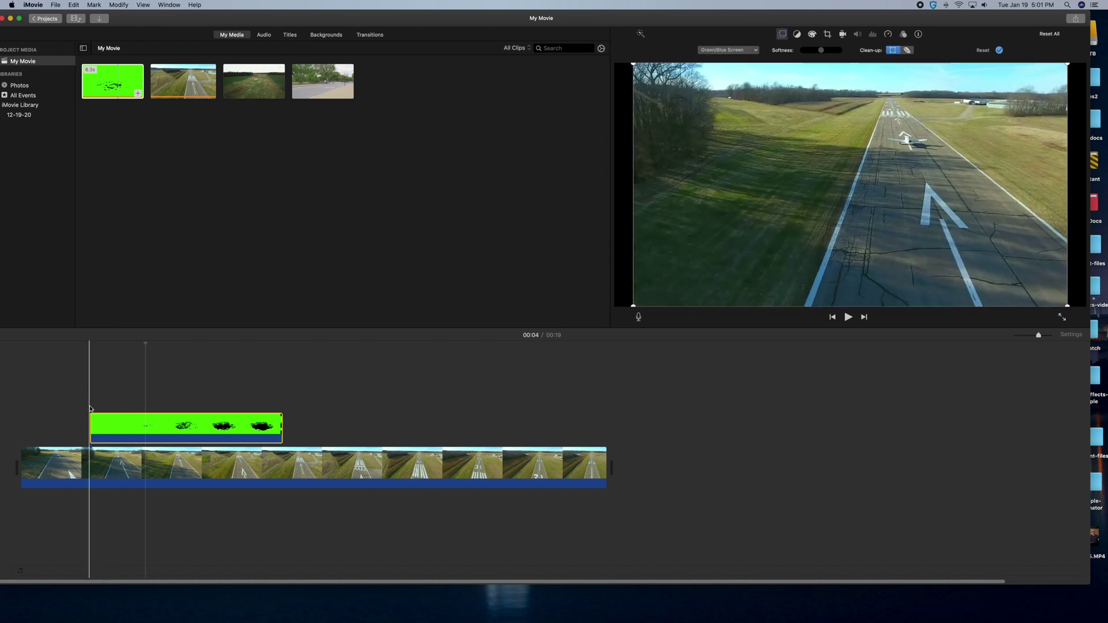
pyautogui.press('space')
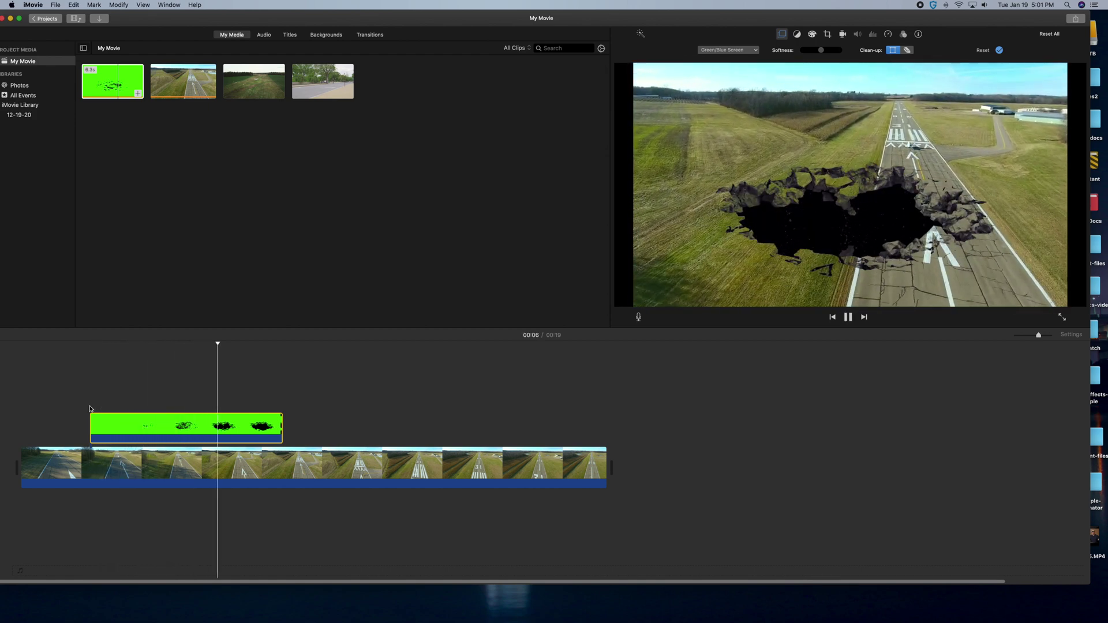
pyautogui.press('space')
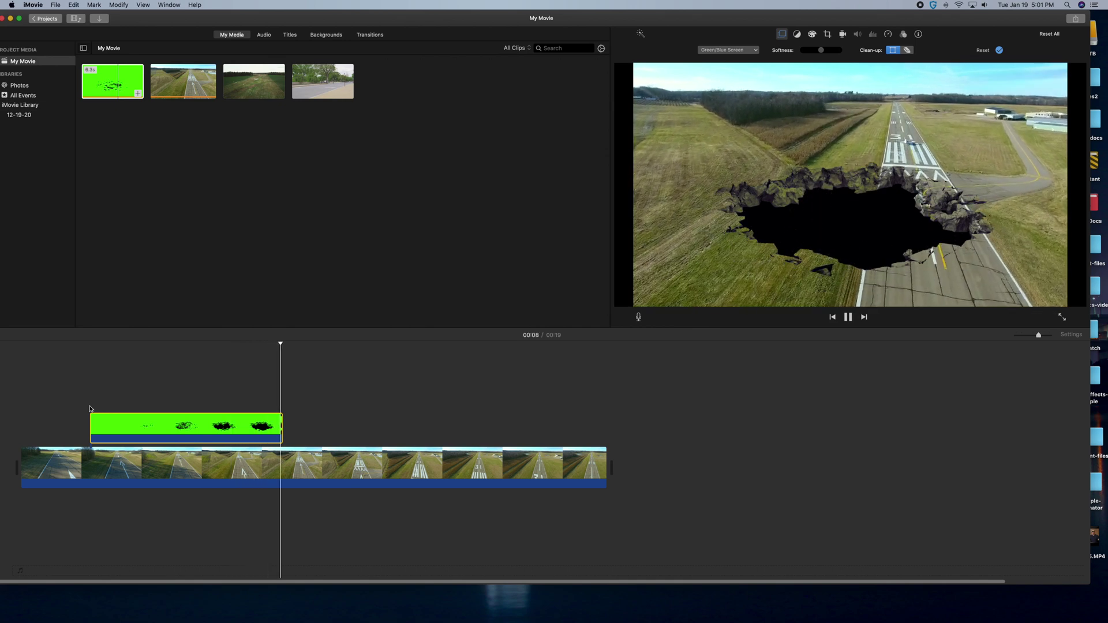
# Step: Move the ground-collapse overlay to the start of the runway clip and play the result
pyautogui.moveTo(118, 440); pyautogui.dragTo(50, 441)
pyautogui.press('Home')
pyautogui.press('space')
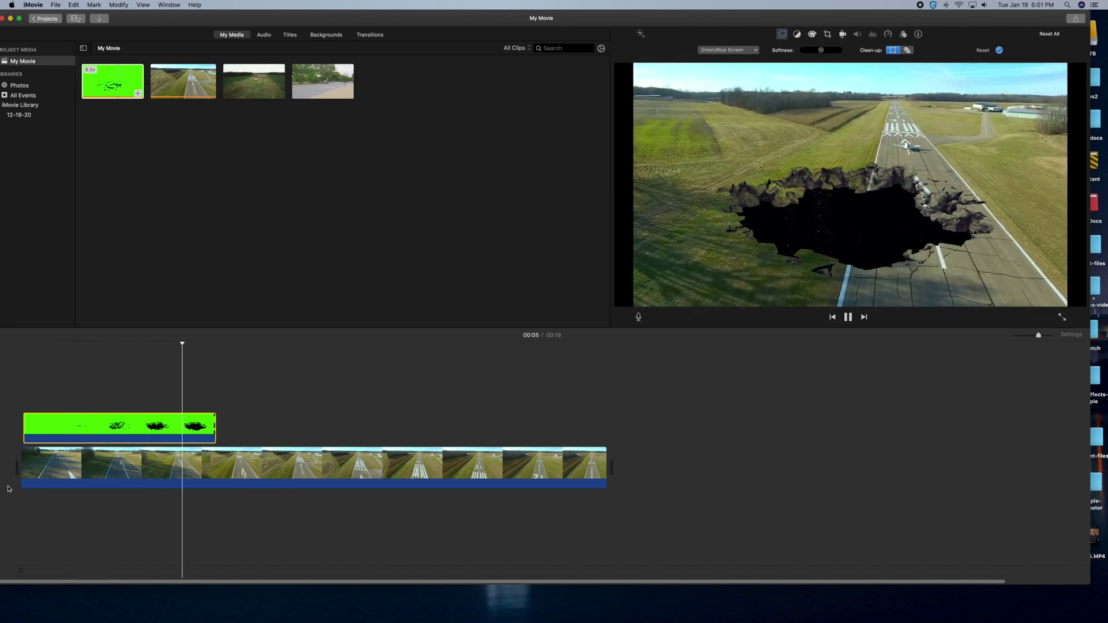
pyautogui.press('space')
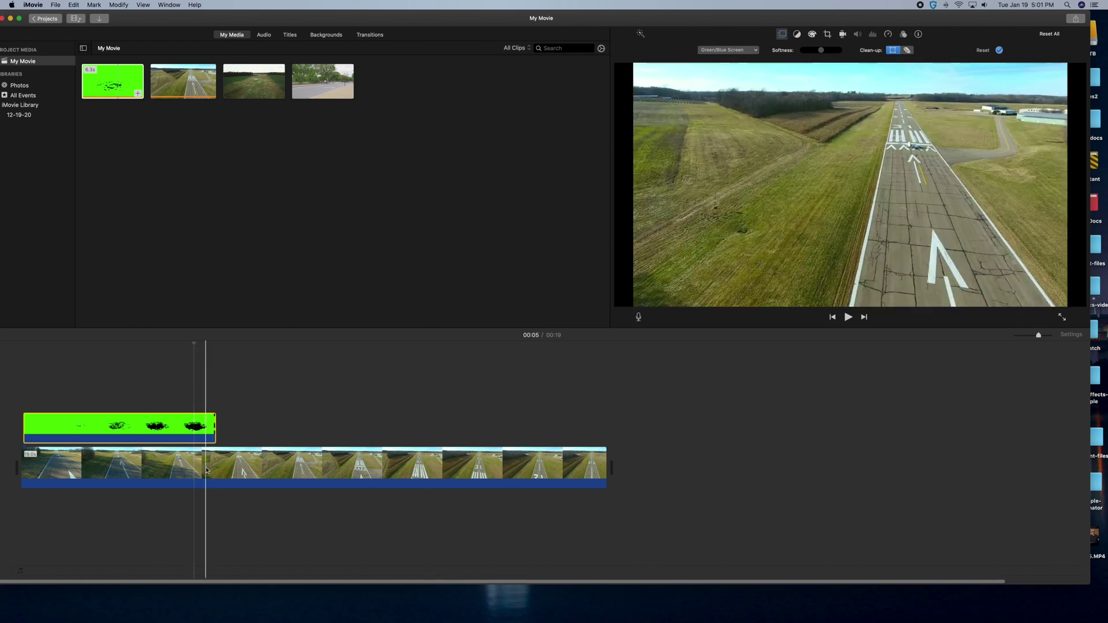
# Step: Delete the ground-collapse overlay and the runway clip from the timeline
pyautogui.click(168, 435)
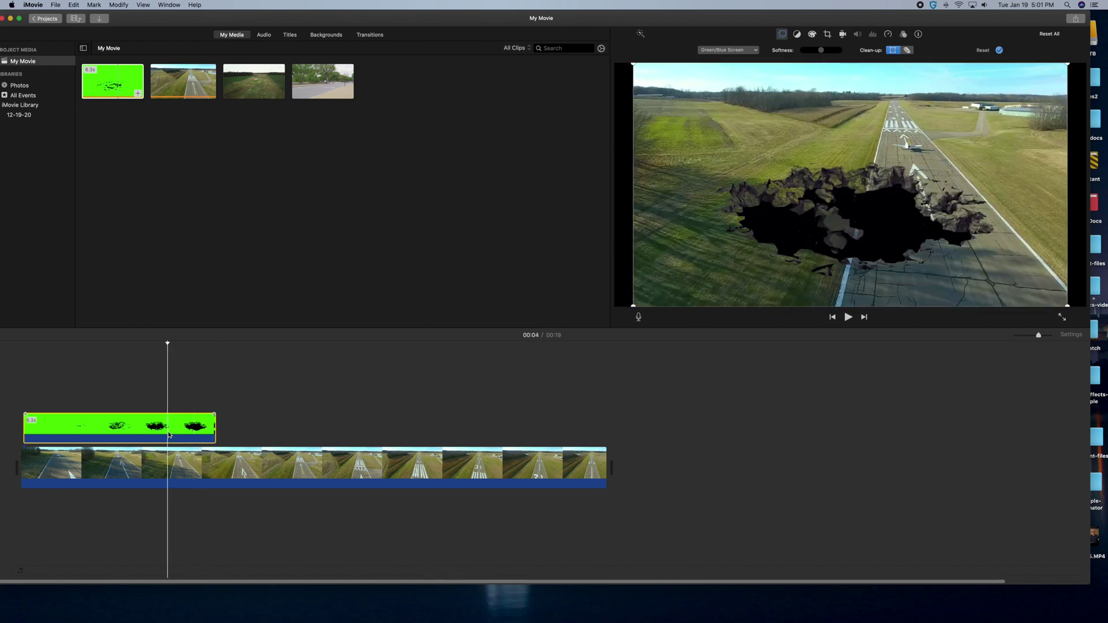
pyautogui.press('Delete')
pyautogui.click(209, 482)
pyautogui.press('Delete')
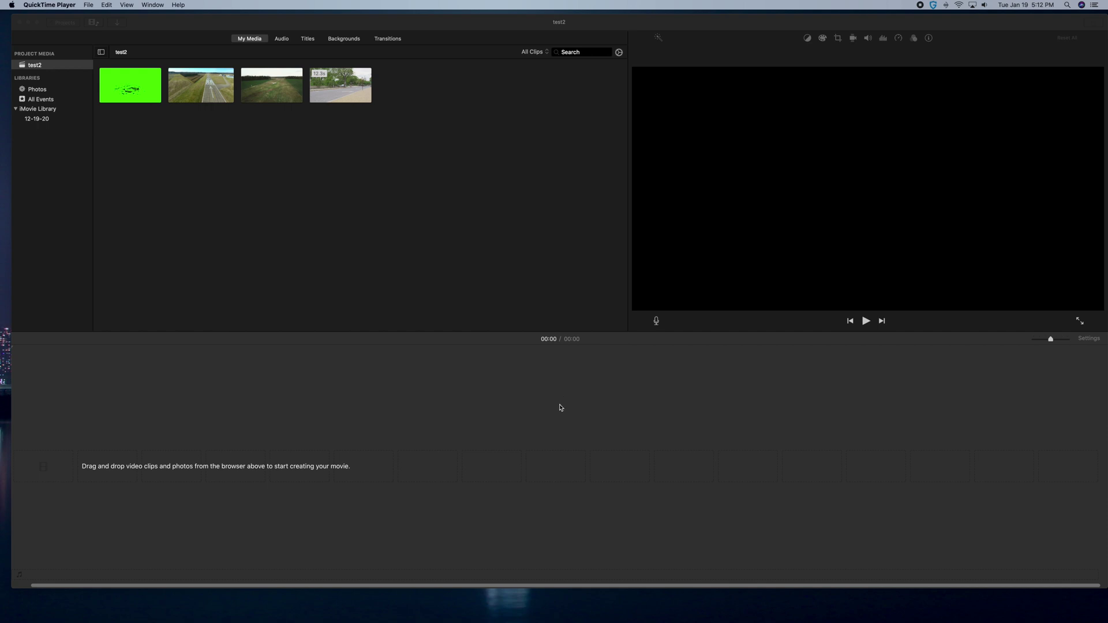
# Step: Leave the test2 project and open the testing-movie project from the projects overview
pyautogui.click(57, 30)
pyautogui.click(59, 24)
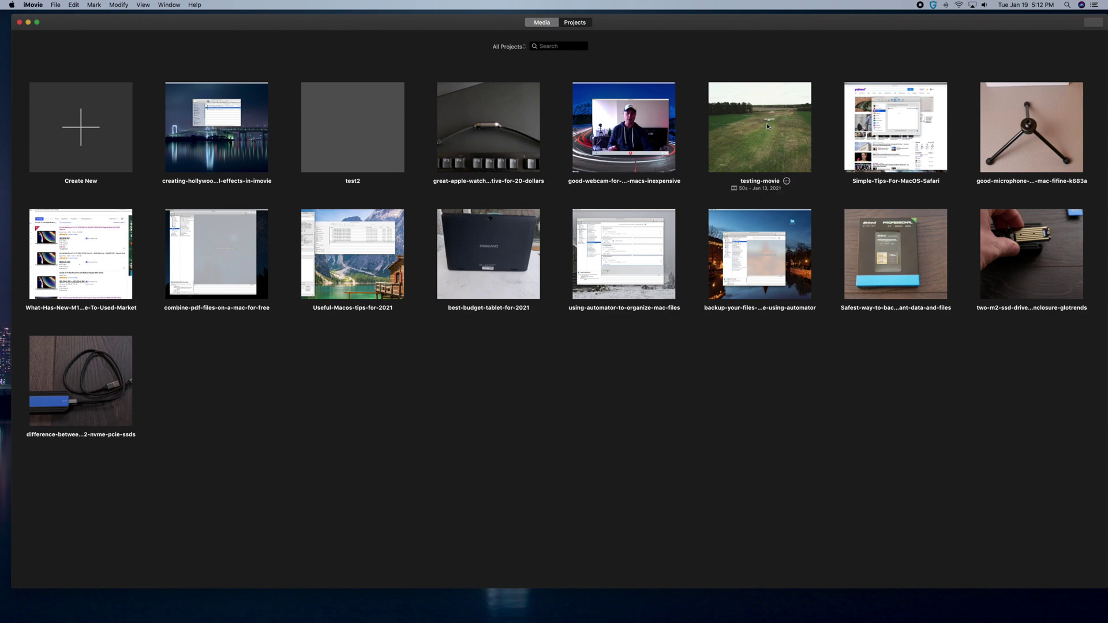
pyautogui.doubleClick(749, 147)
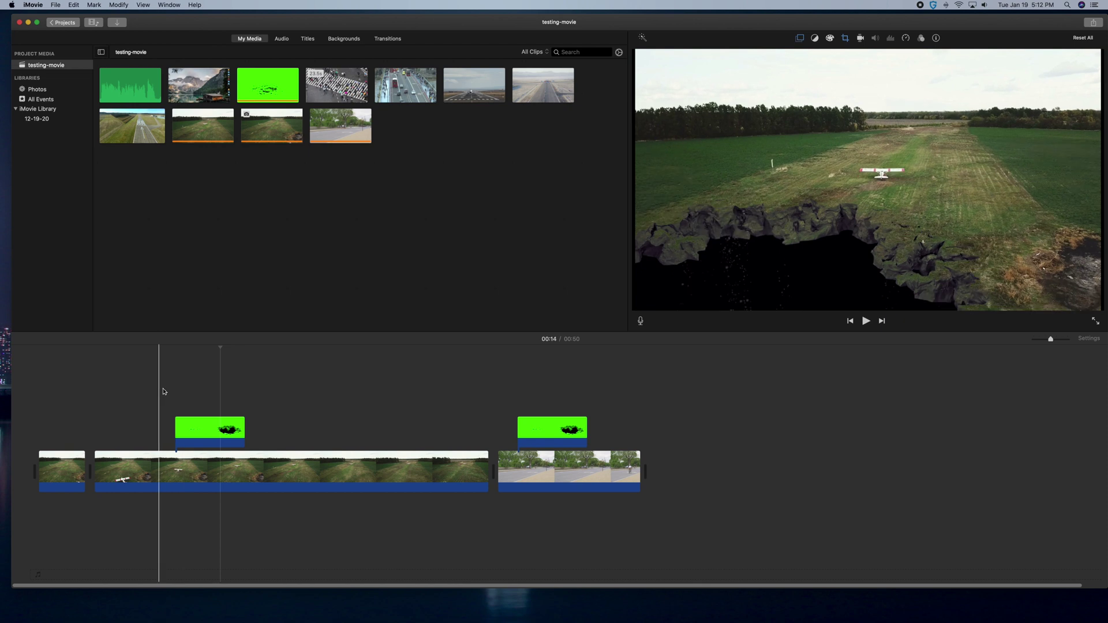
# Step: Play the grass airstrip clip from just before its ground-collapse overlay until the crater has opened
pyautogui.click(175, 392)
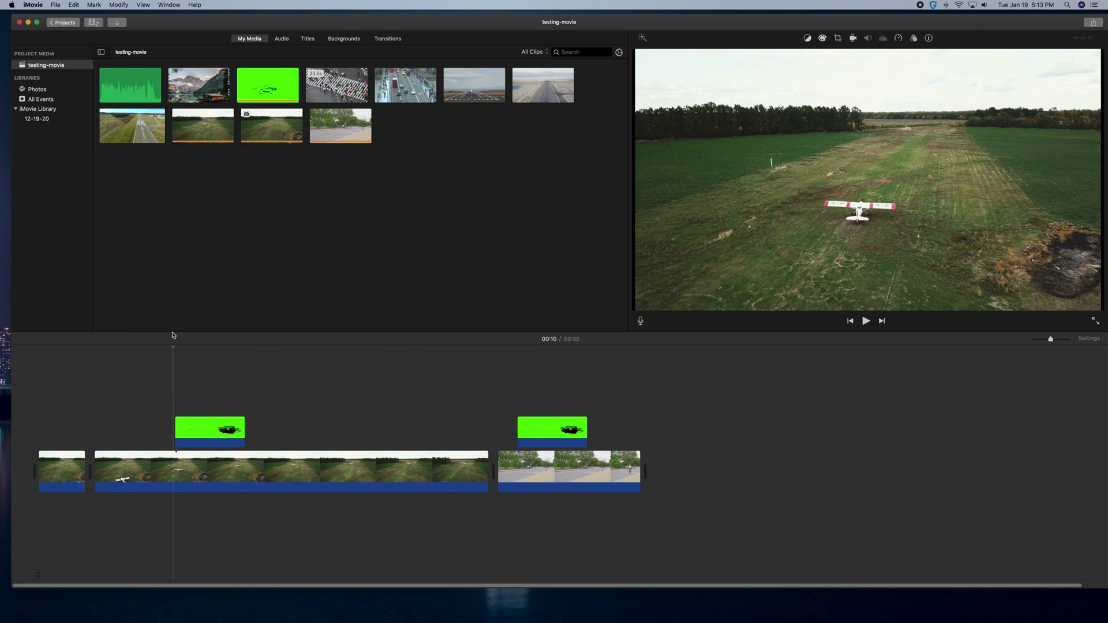
pyautogui.press('space')
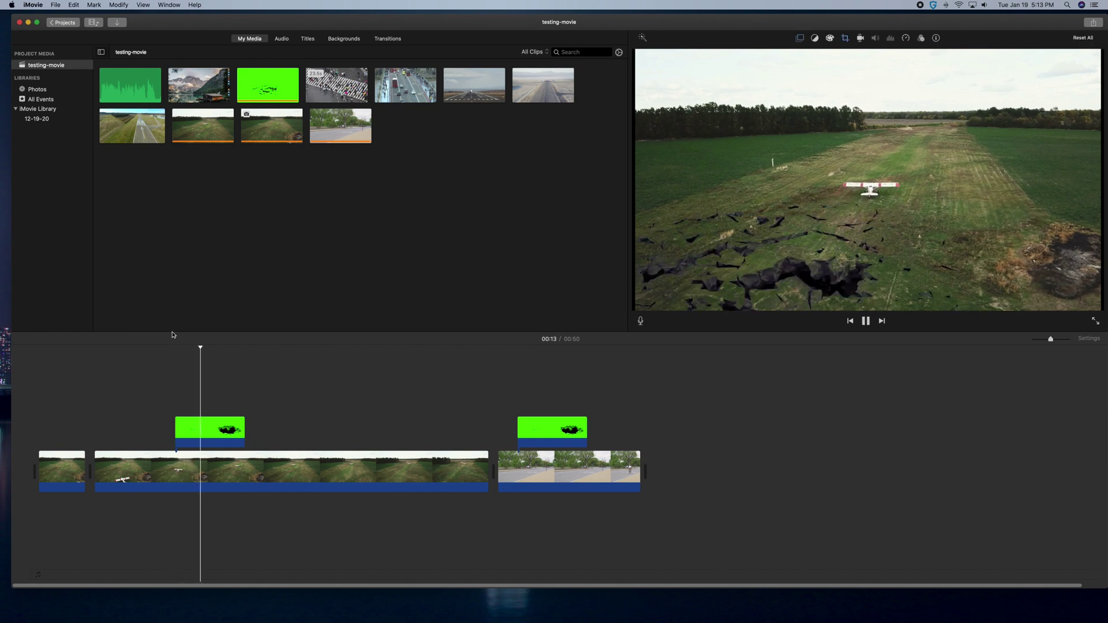
pyautogui.press('space')
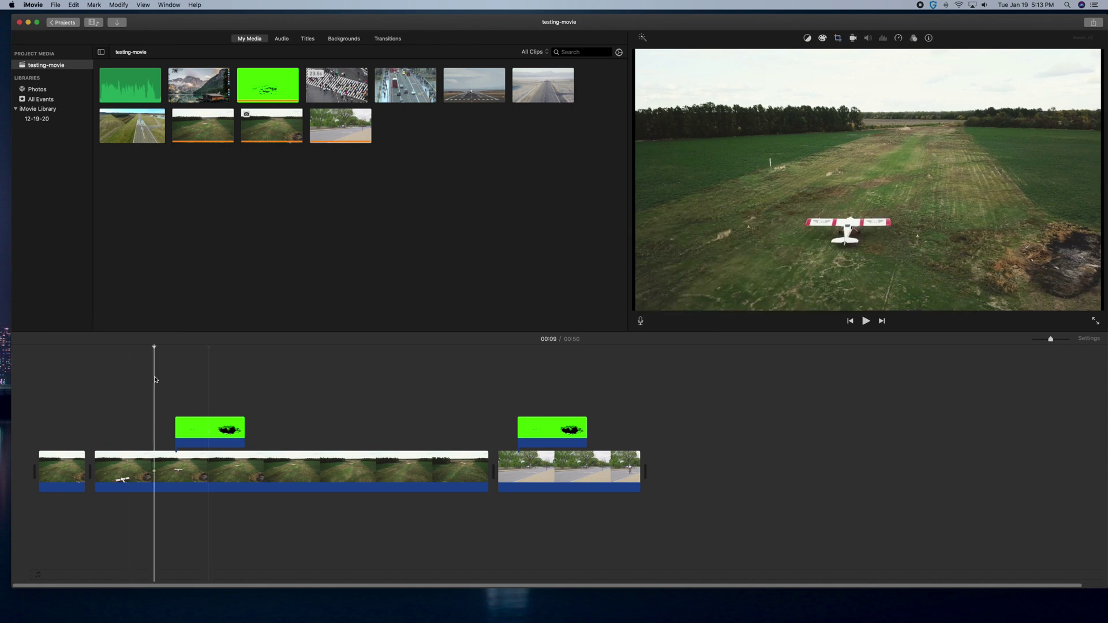
pyautogui.press('space')
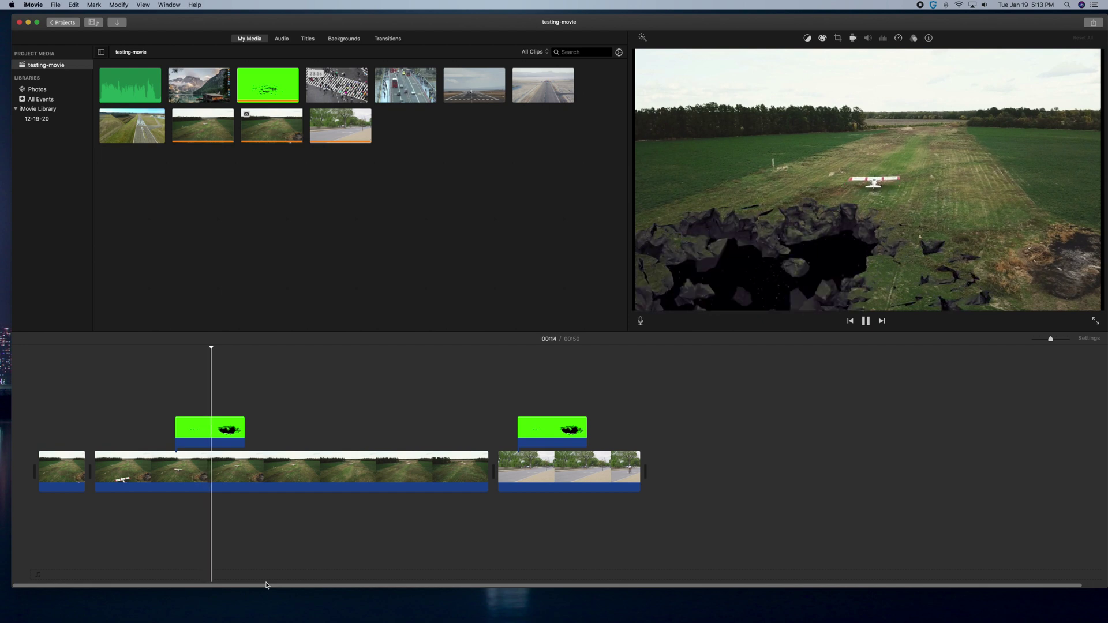
pyautogui.press('space')
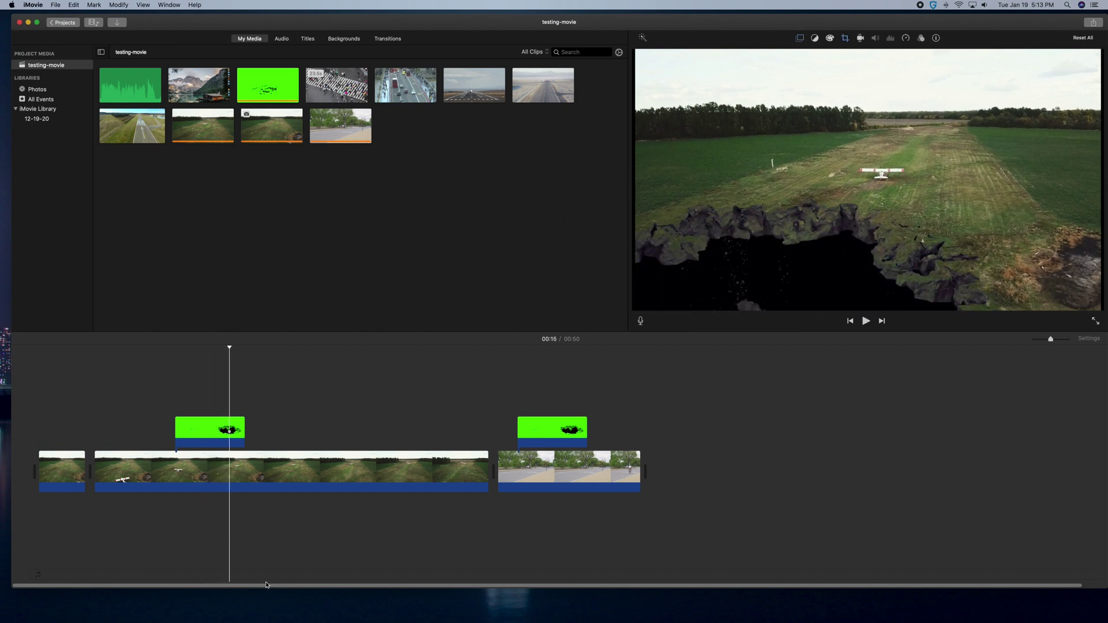
# Step: Replay short stretches of the airstrip composite, pausing to examine the crater edges and falling debris near the overlay's end
pyautogui.press('space')
pyautogui.press('space')
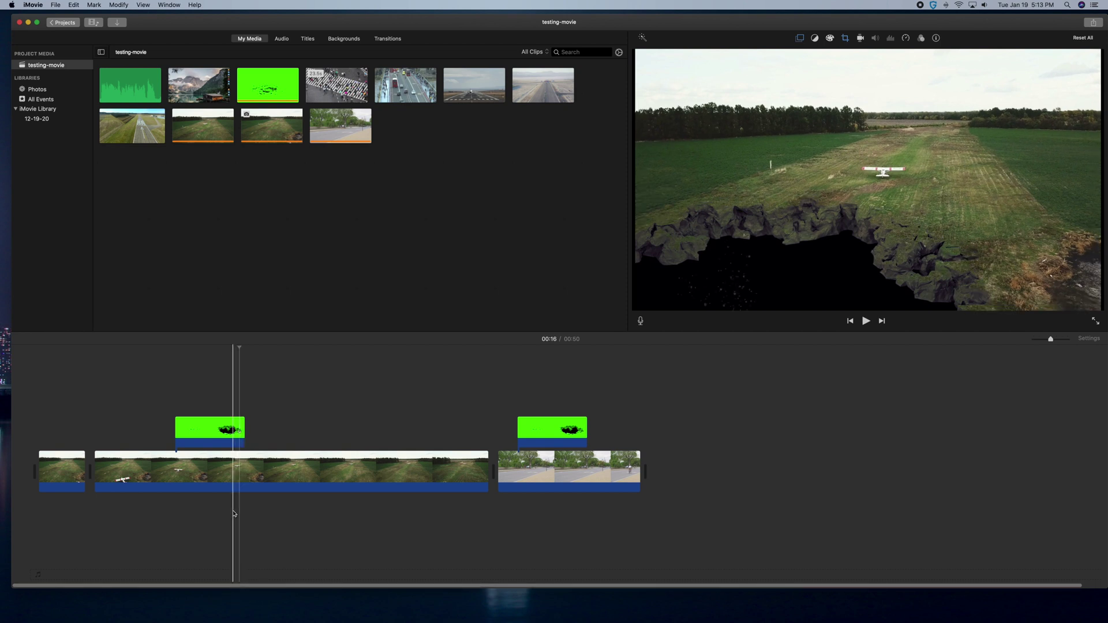
pyautogui.press('space')
pyautogui.press('space')
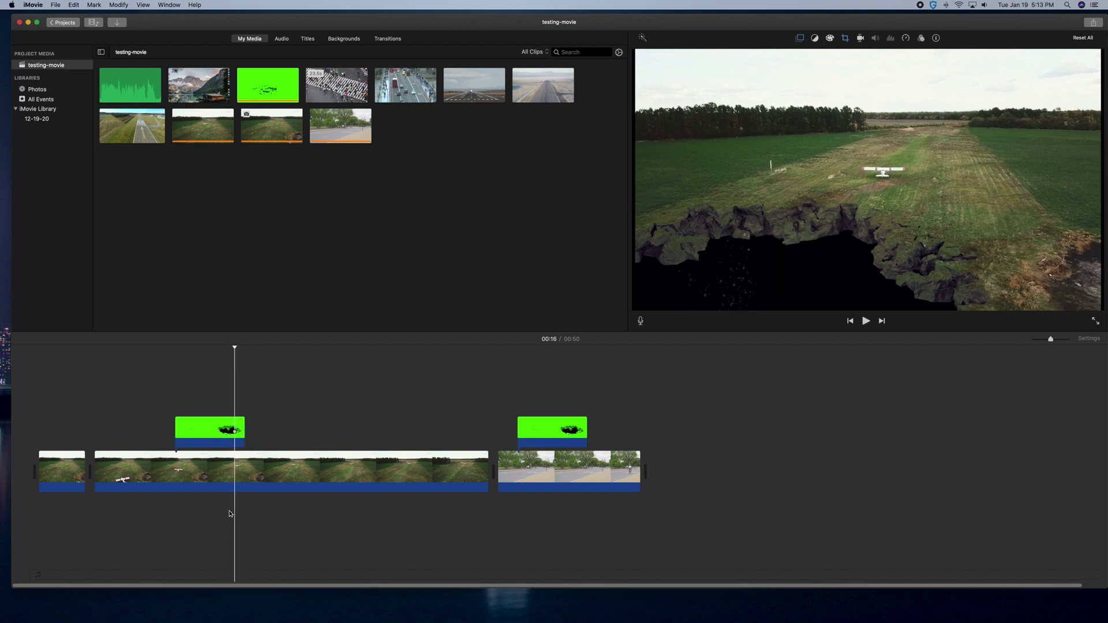
pyautogui.press('space')
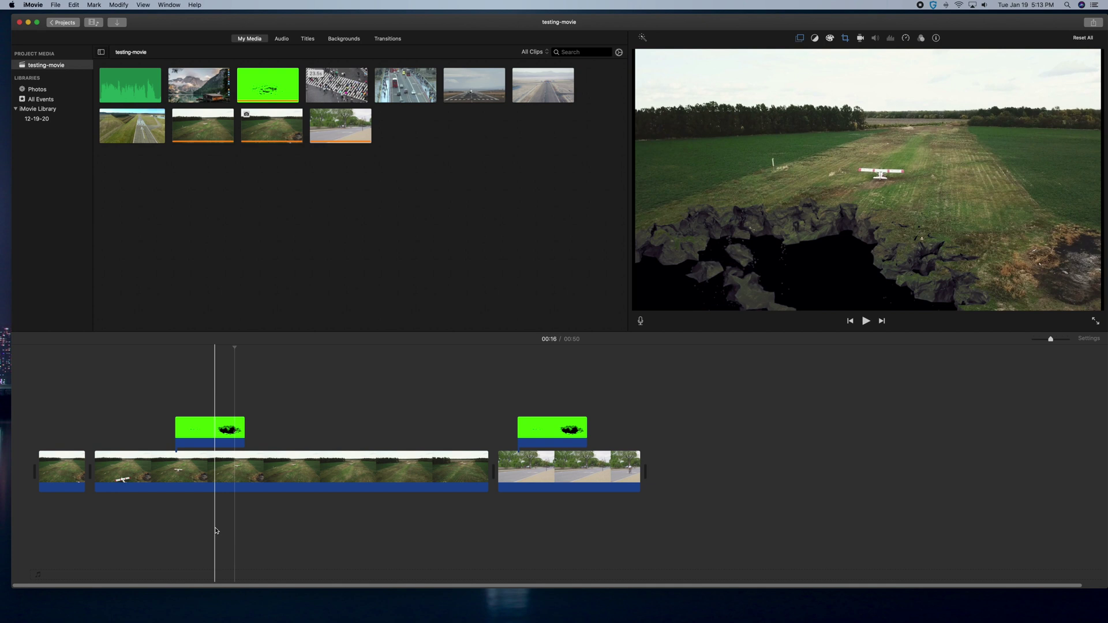
pyautogui.press('space')
pyautogui.press('space')
pyautogui.press('space')
pyautogui.press('space')
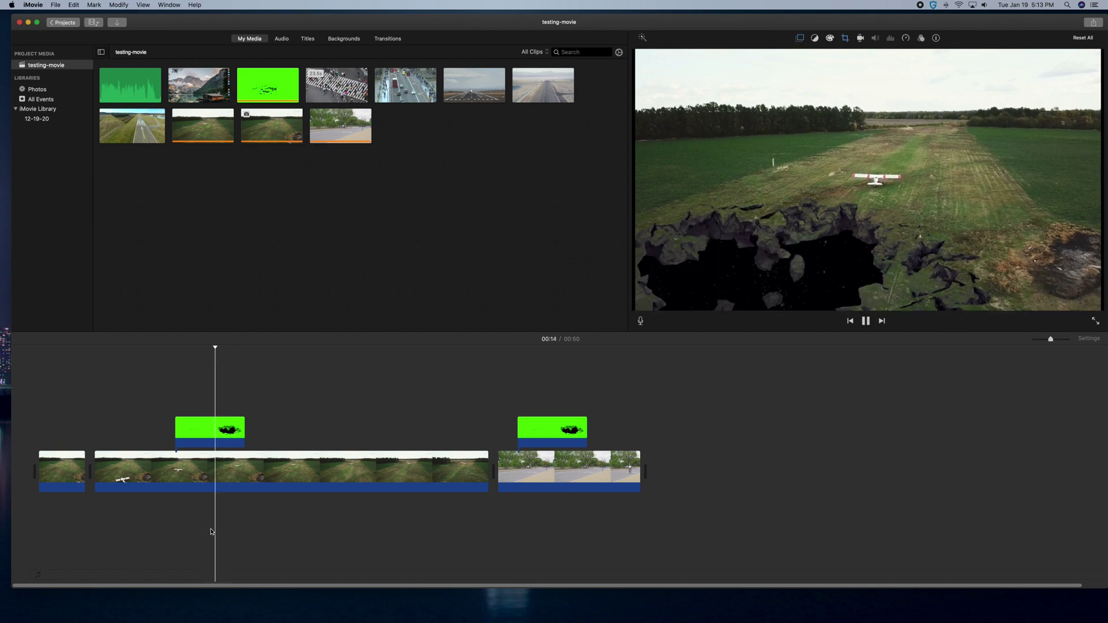
pyautogui.press('space')
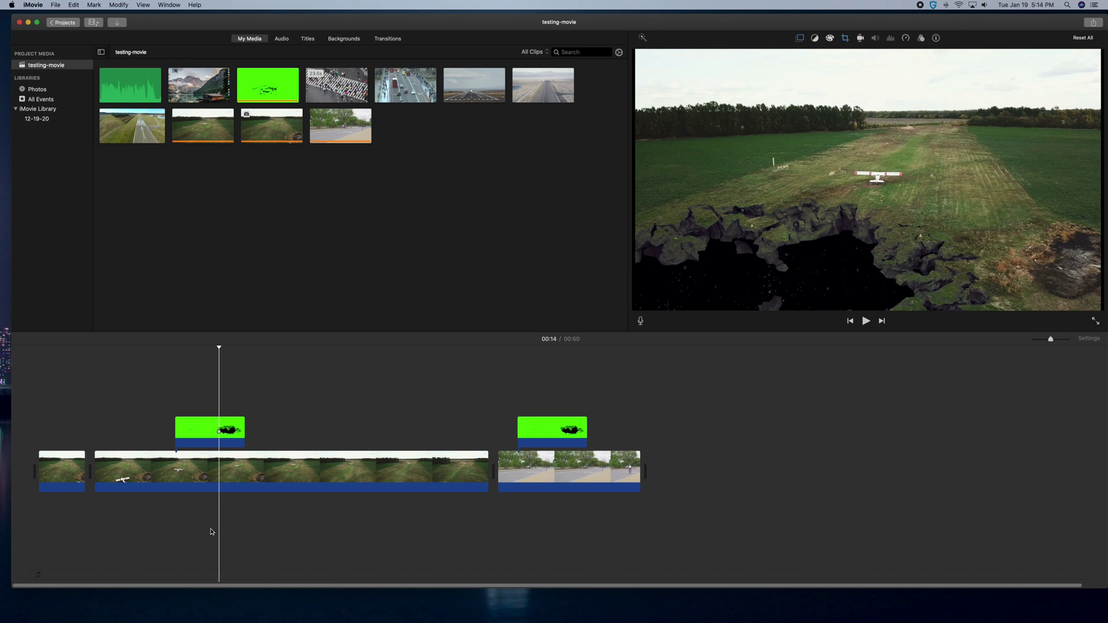
# Step: Play the airstrip composite full screen from before the collapse, replay it from an earlier point, and exit full screen
pyautogui.click(170, 450)
pyautogui.click(144, 449)
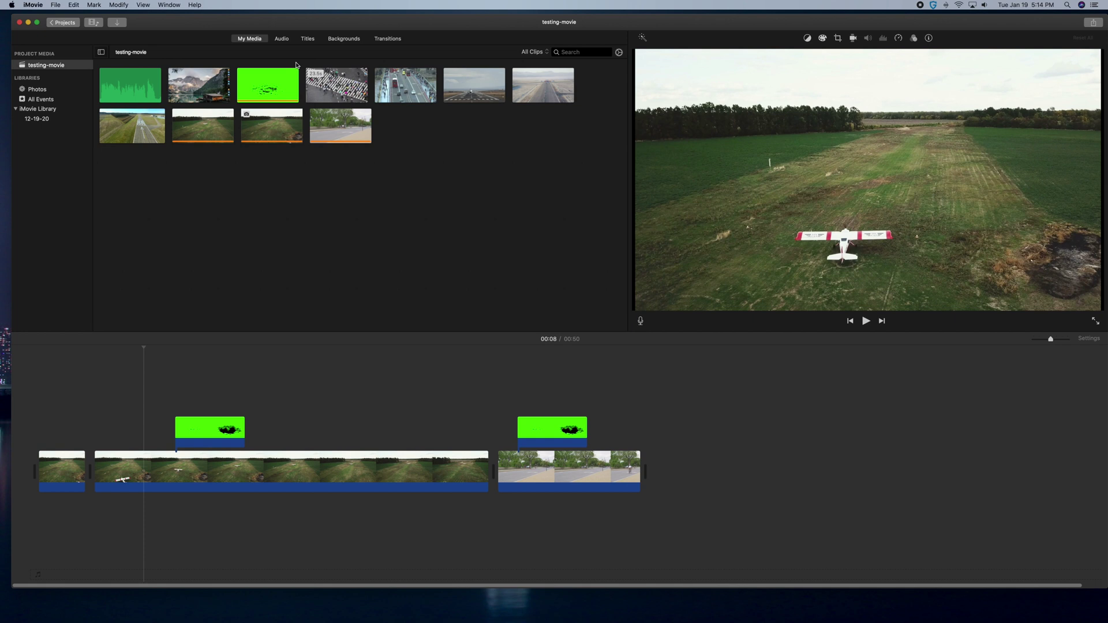
pyautogui.press('space')
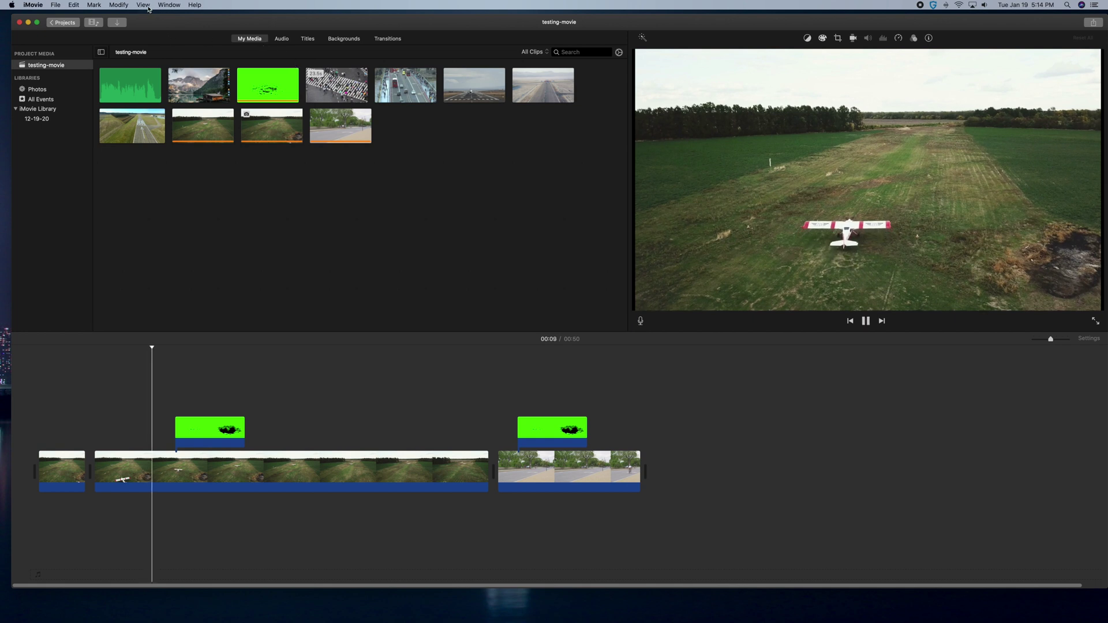
pyautogui.click(143, 5)
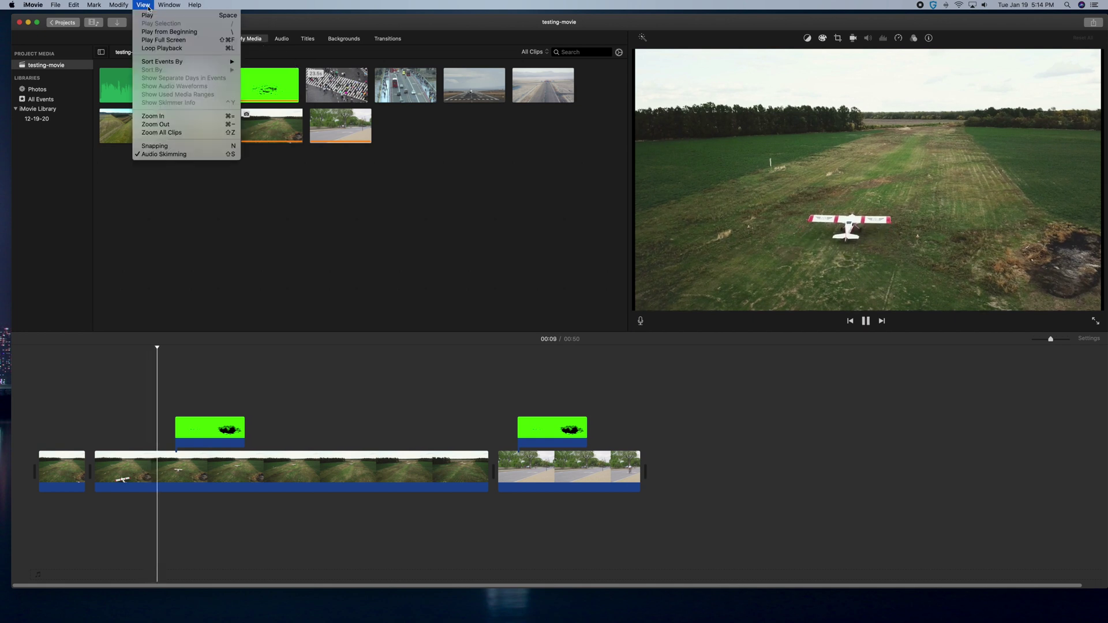
pyautogui.click(163, 40)
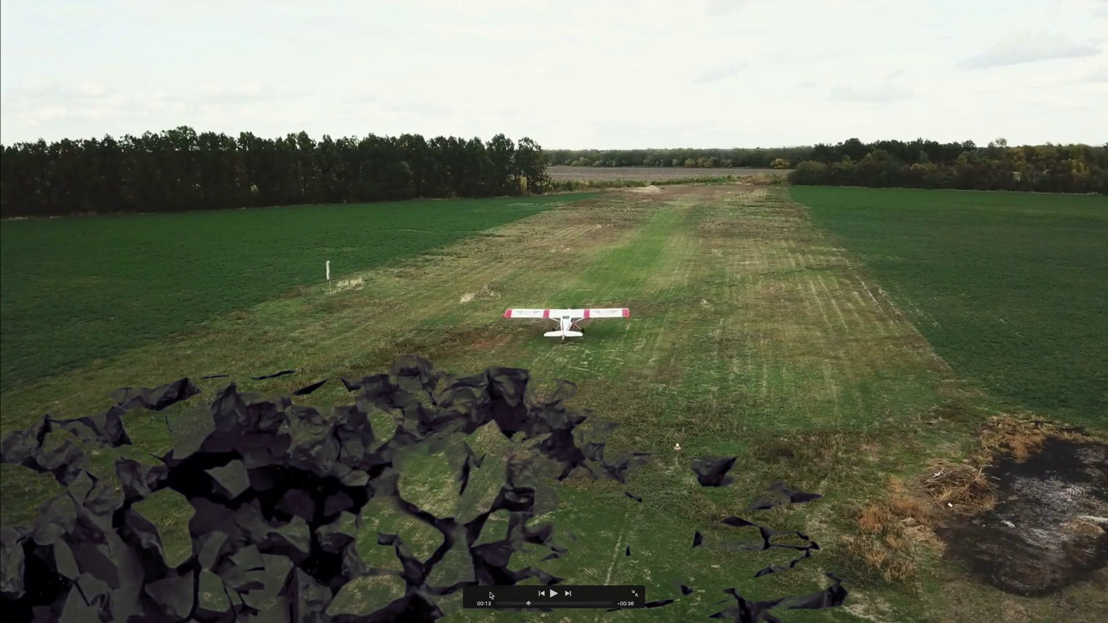
pyautogui.click(517, 604)
pyautogui.click(506, 604)
pyautogui.click(553, 594)
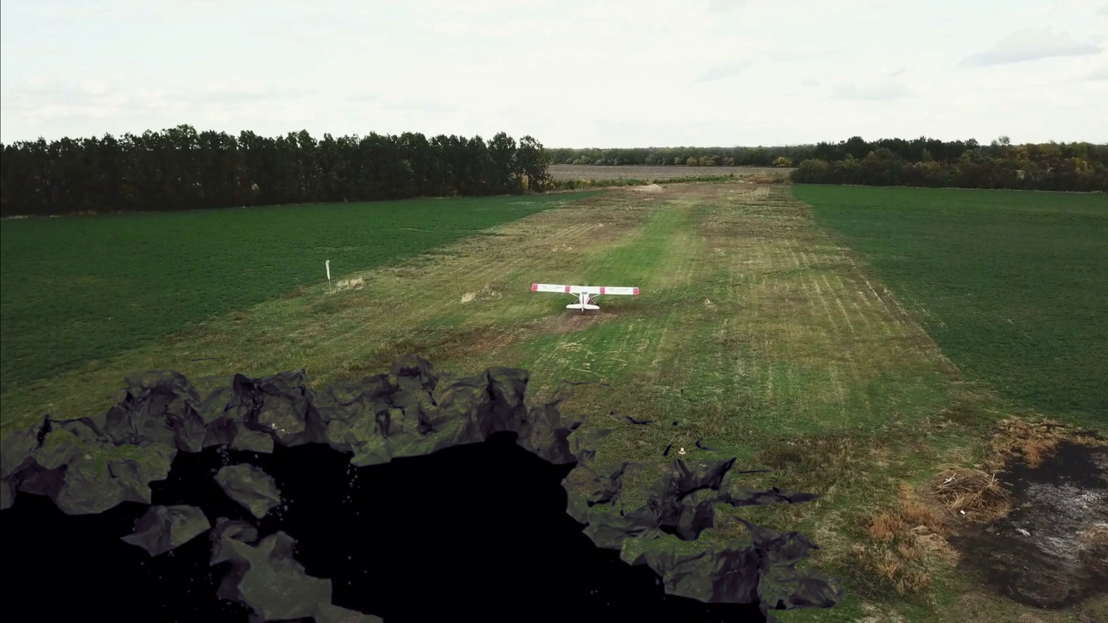
pyautogui.press('space')
pyautogui.press('Escape')
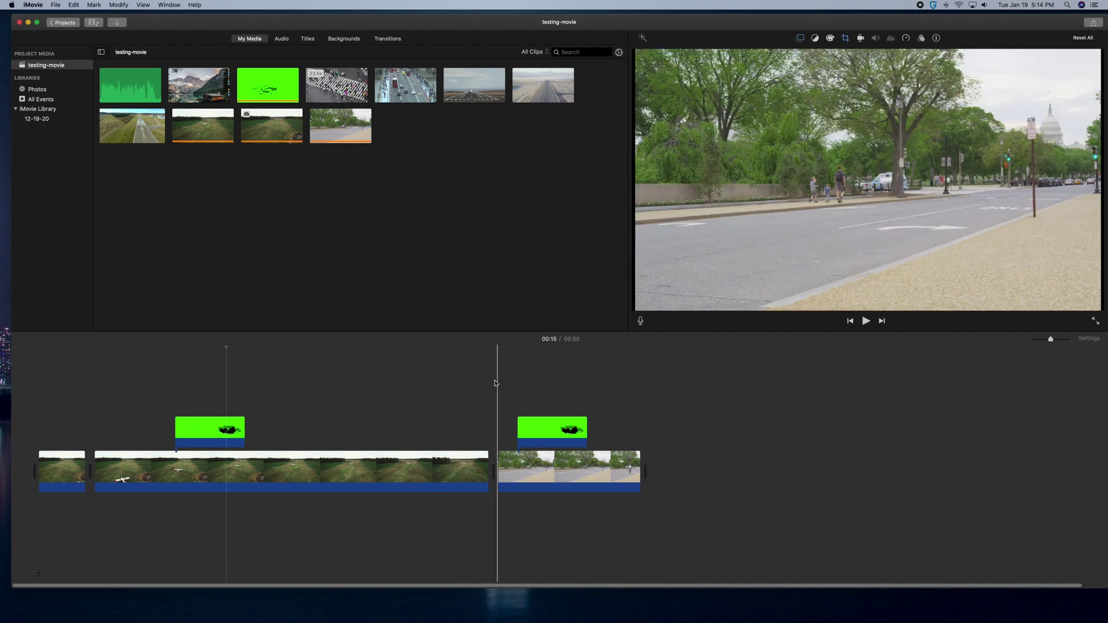
# Step: Play the street clip with its ground-collapse overlay full screen from the clip's start, and replay the collapse
pyautogui.click(502, 382)
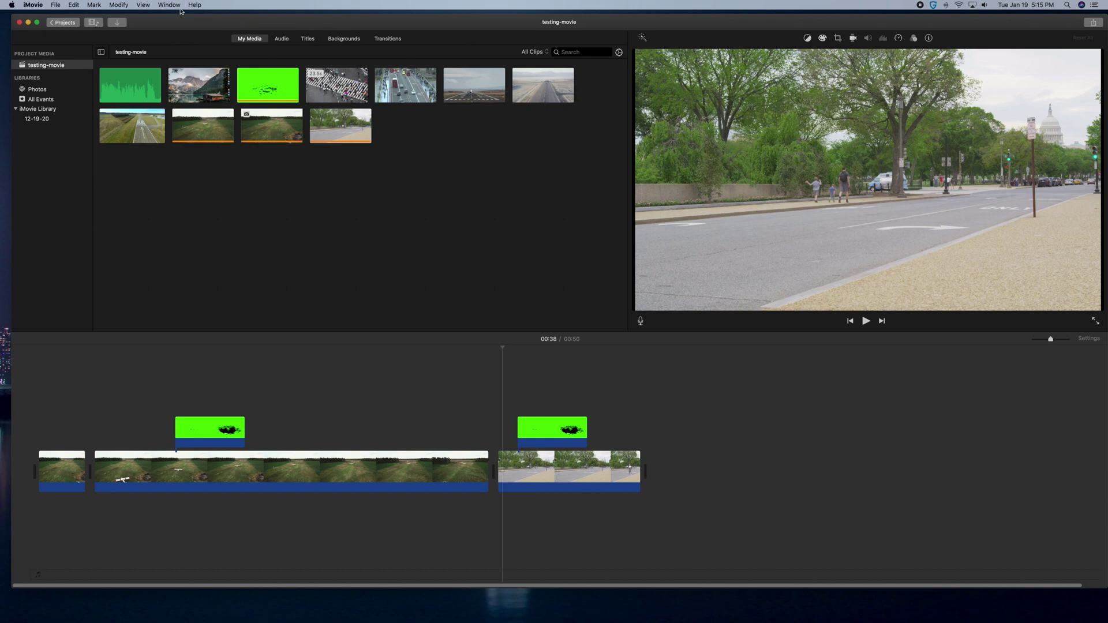
pyautogui.click(153, 7)
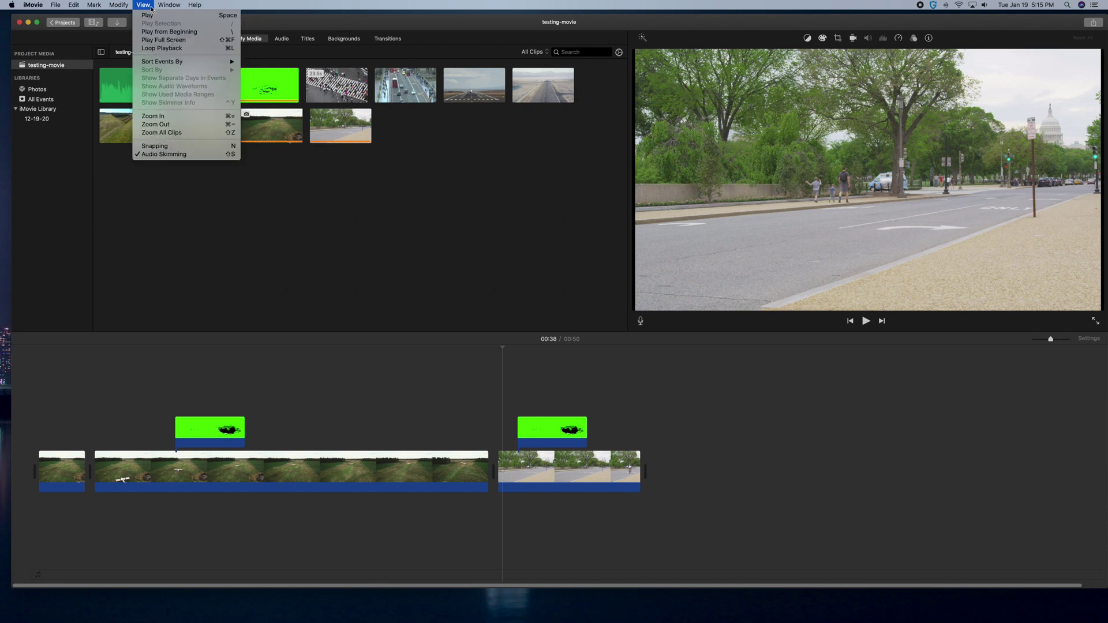
pyautogui.click(163, 41)
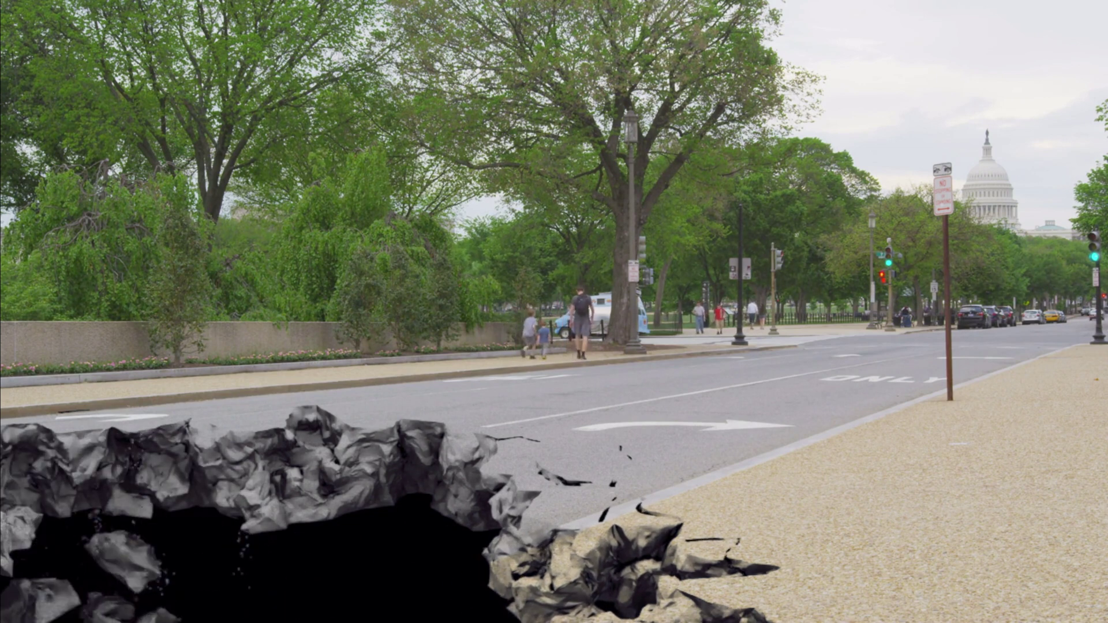
pyautogui.press('space')
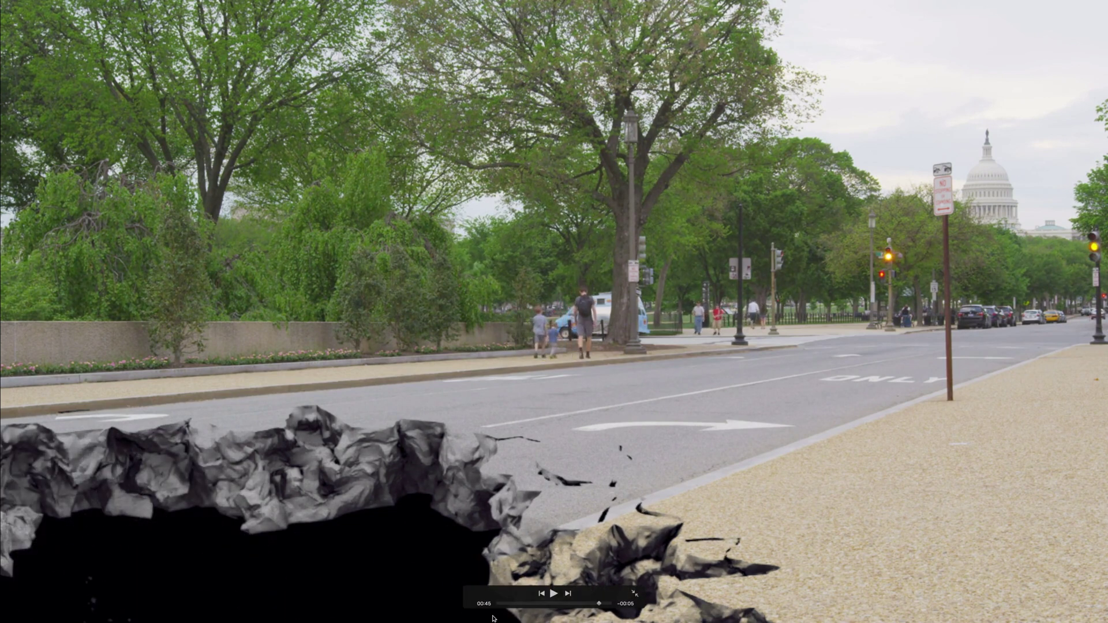
pyautogui.press('Left')
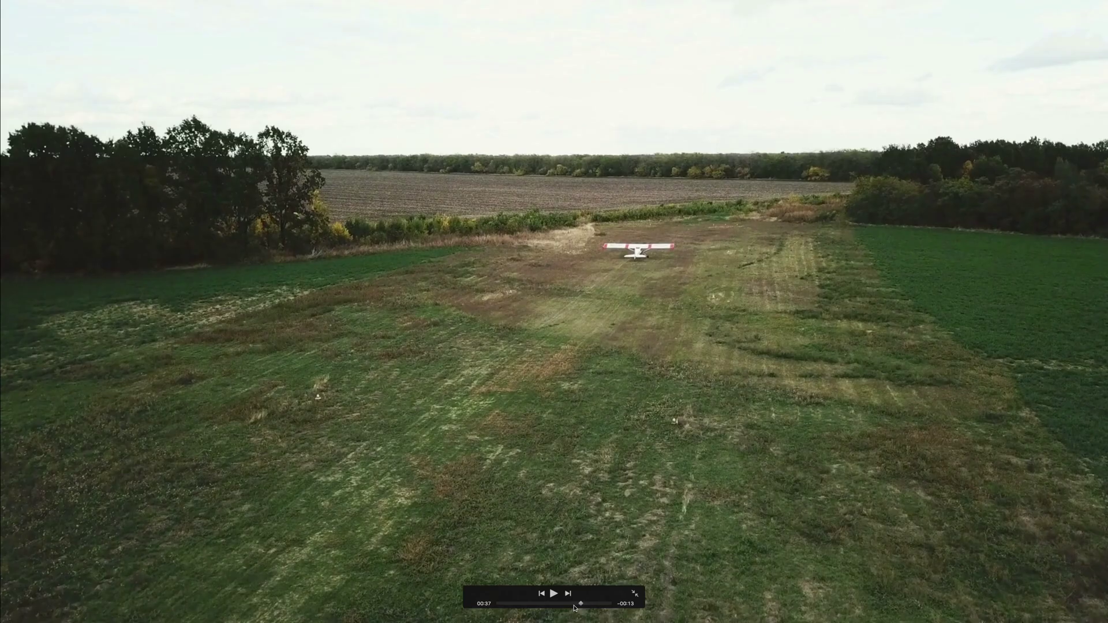
pyautogui.click(586, 604)
pyautogui.click(554, 594)
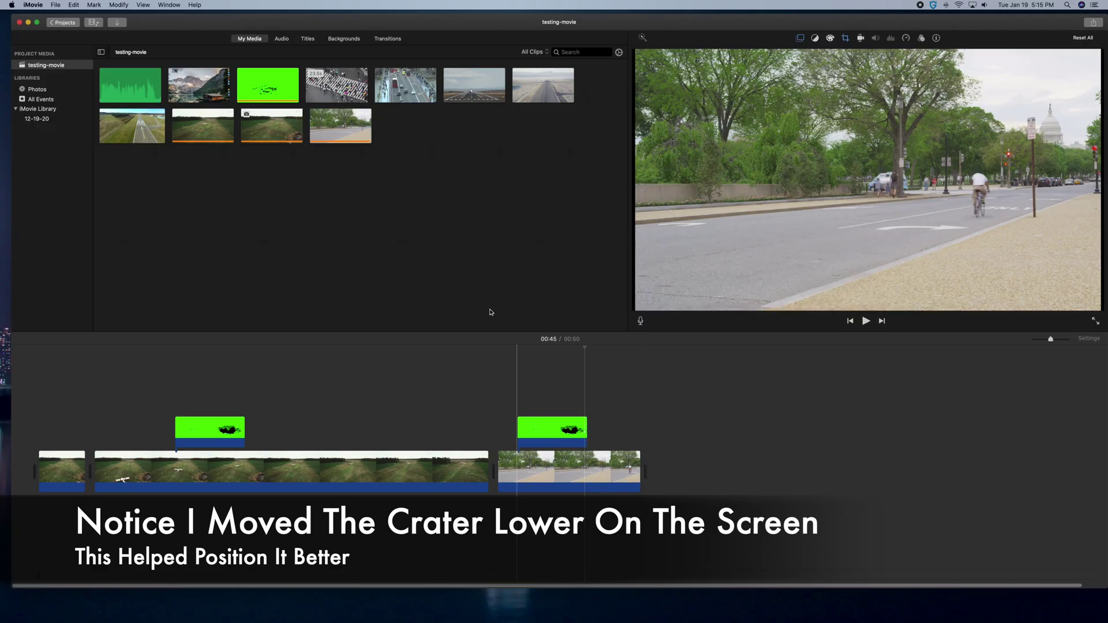
# Step: Add the aerial clip of the plane over the snowy runway after the street clip, move the street's ground-collapse overlay above it, and play the composite
pyautogui.click(463, 94)
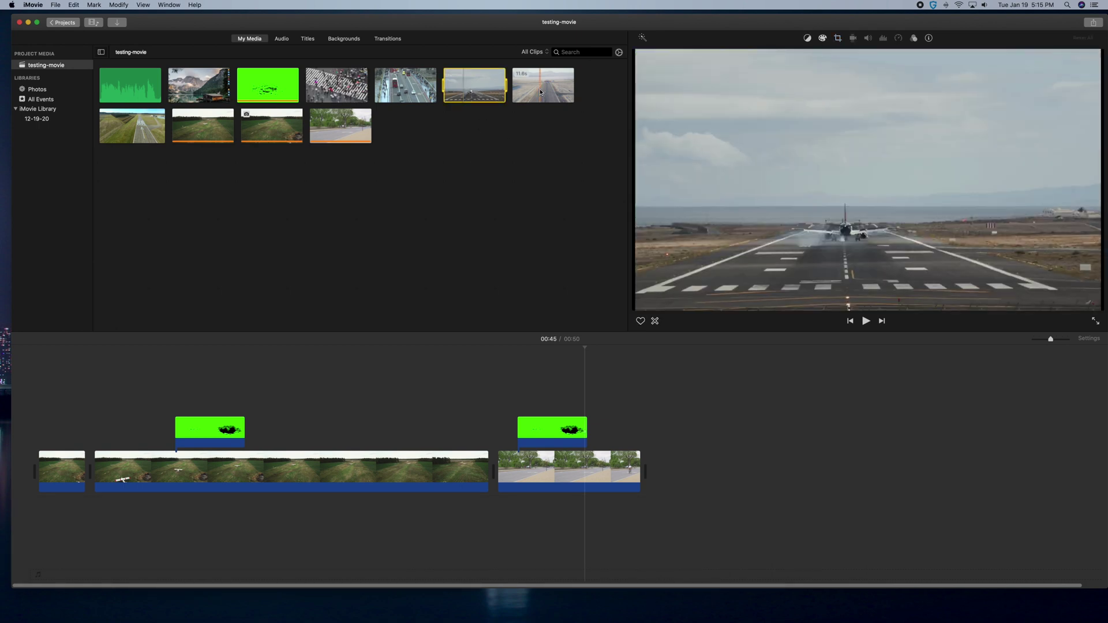
pyautogui.moveTo(611, 347); pyautogui.dragTo(641, 456)
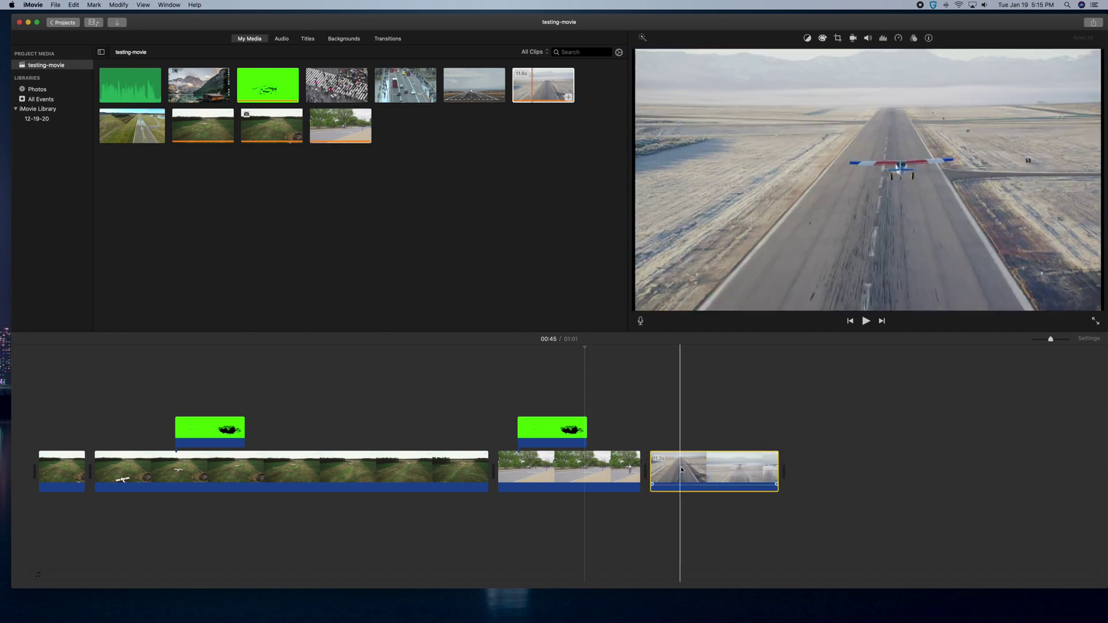
pyautogui.moveTo(555, 432); pyautogui.dragTo(690, 440)
pyautogui.press('space')
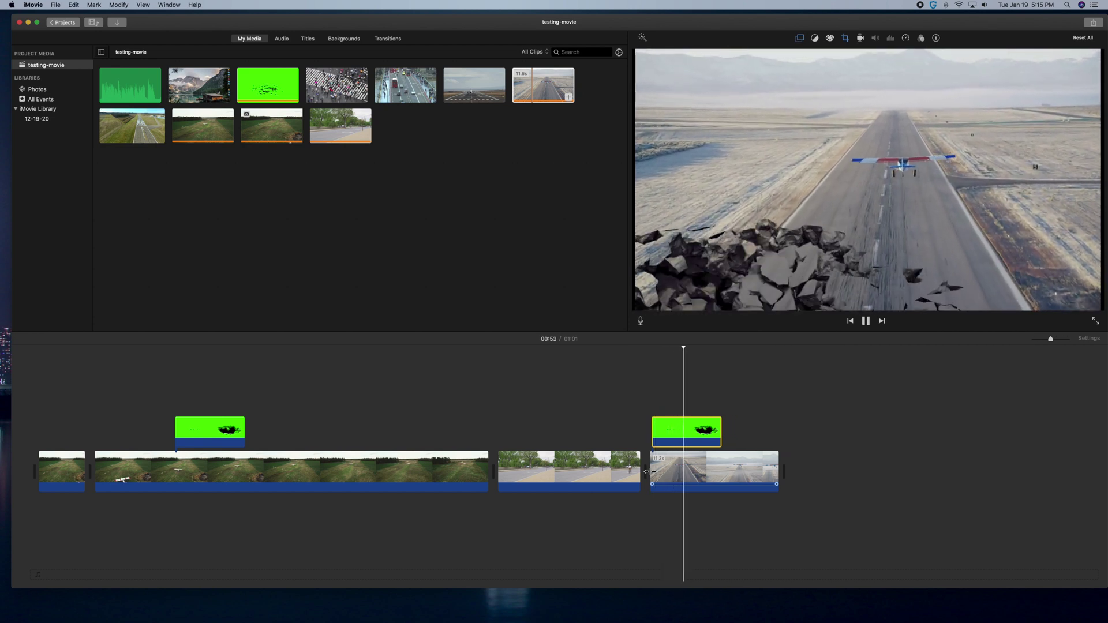
pyautogui.press('space')
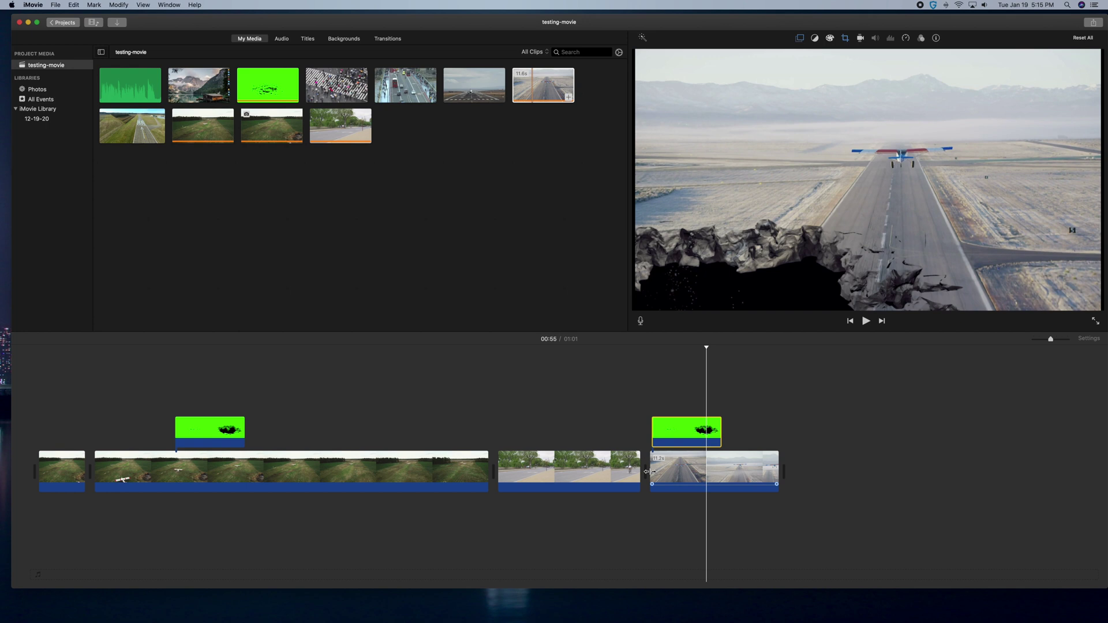